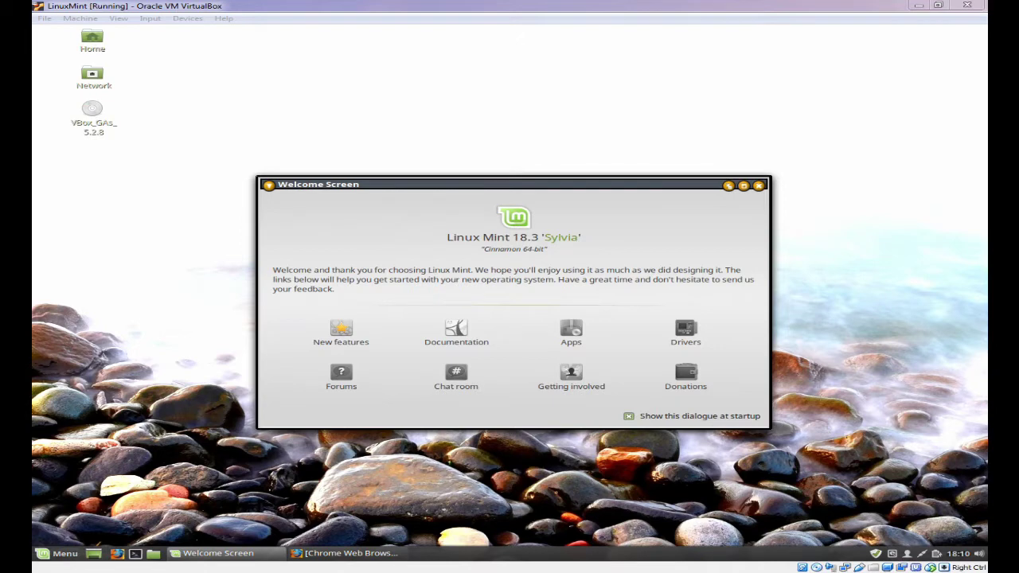
# Step: Download the 64 bit .deb Chrome package from the Chrome page in Firefox and open it with GDebi Package Installer
pyautogui.click(322, 555)
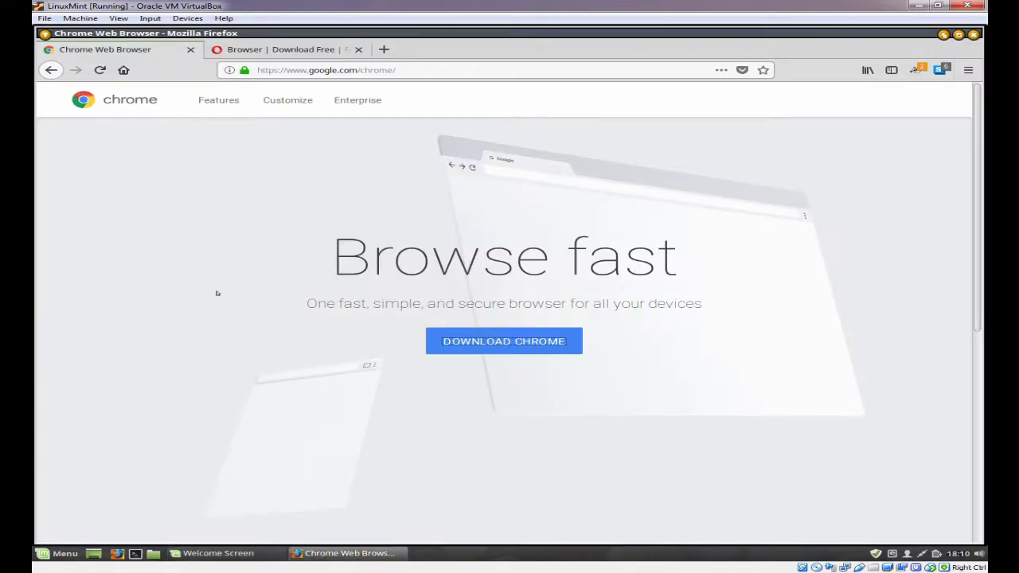
pyautogui.click(518, 343)
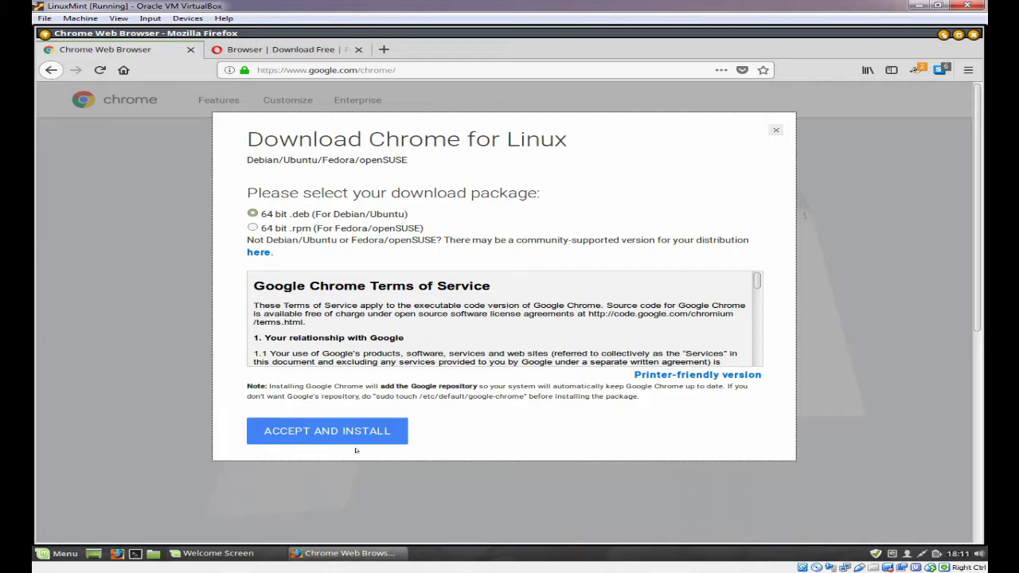
pyautogui.click(329, 431)
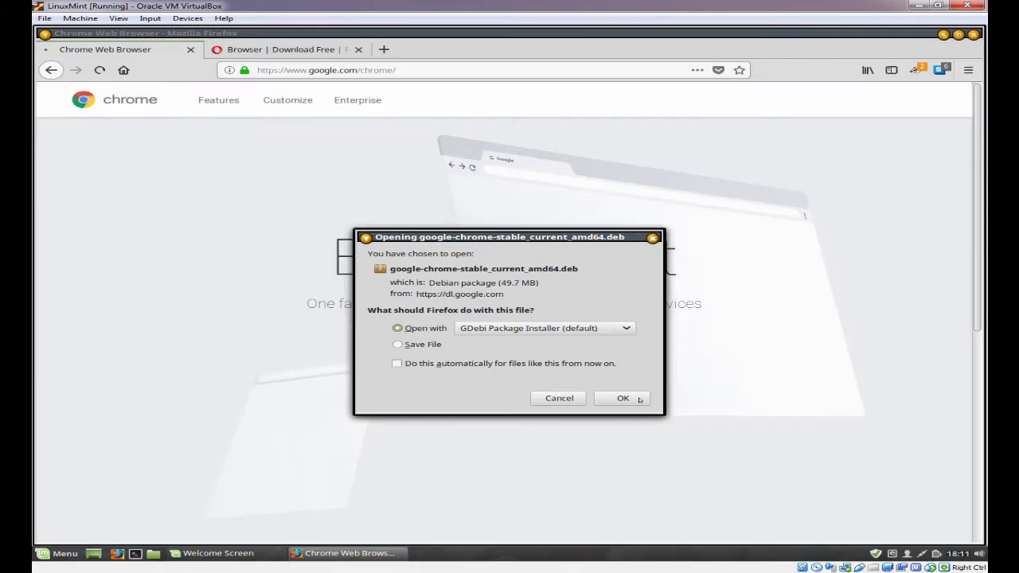
pyautogui.click(623, 398)
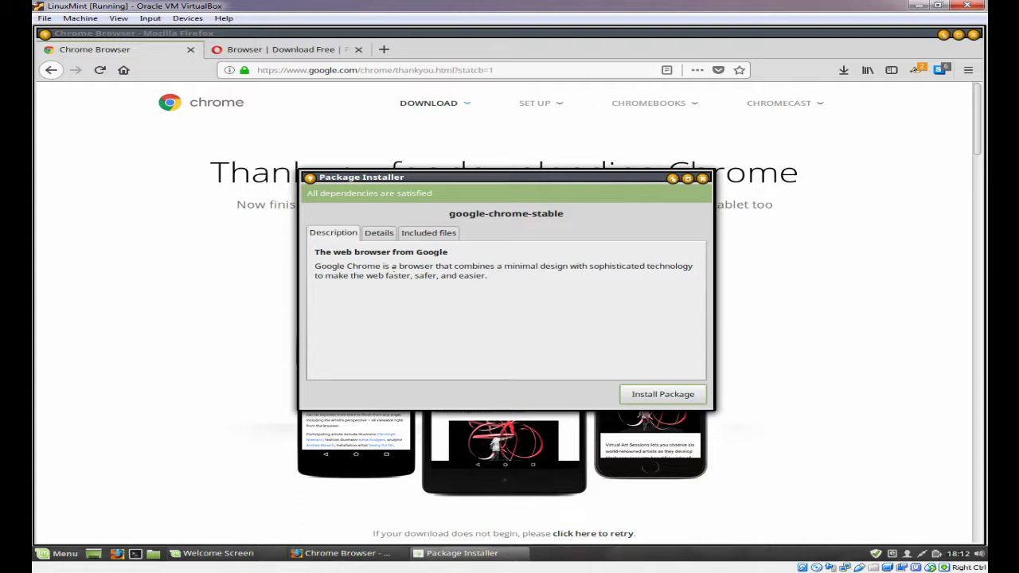
# Step: Install the google-chrome-stable package, entering the administrator password to authorise it
pyautogui.click(668, 395)
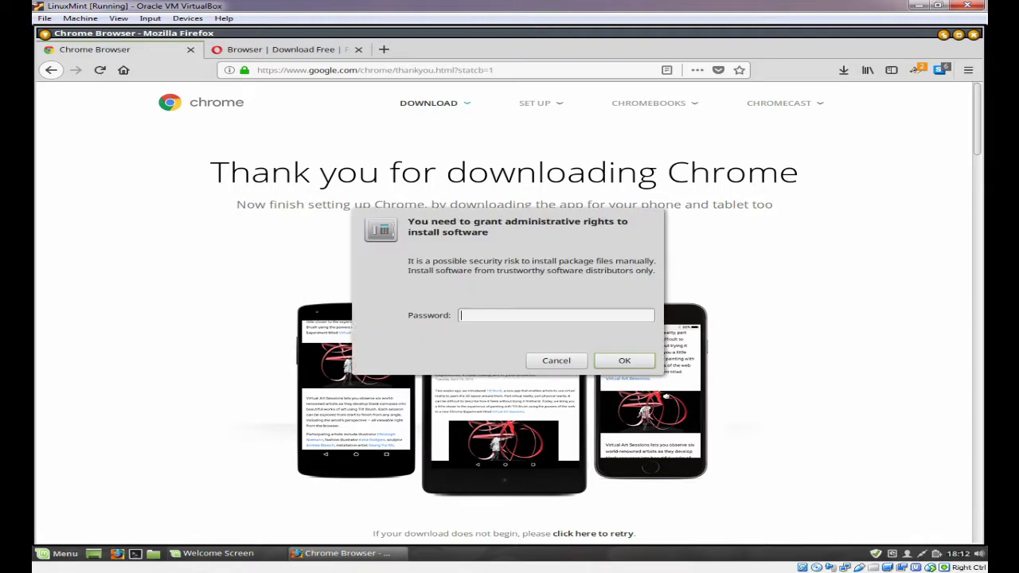
pyautogui.write('********')
pyautogui.press('Return')
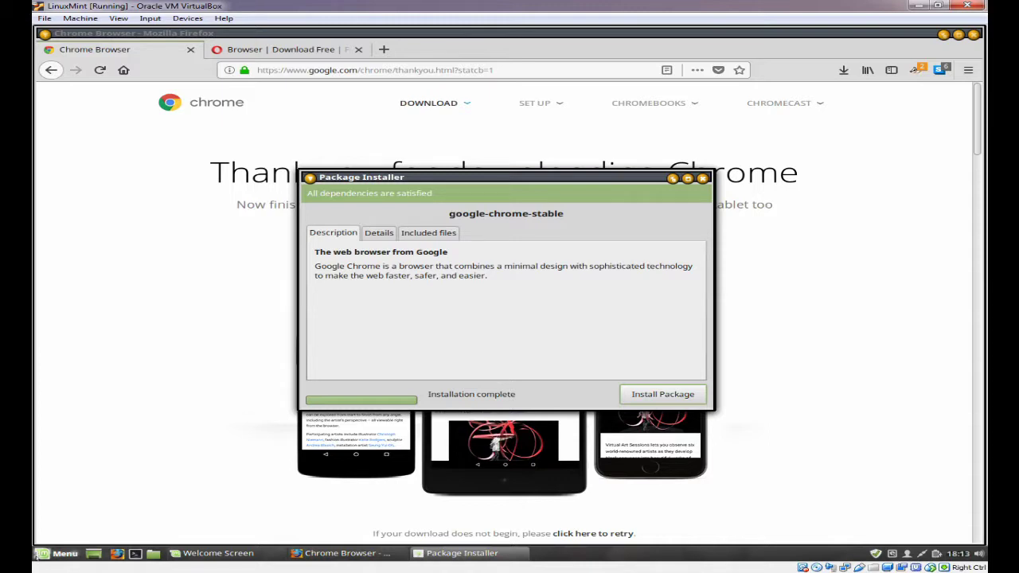
# Step: Search the installed applications for chrome and close the package installer
pyautogui.click(34, 555)
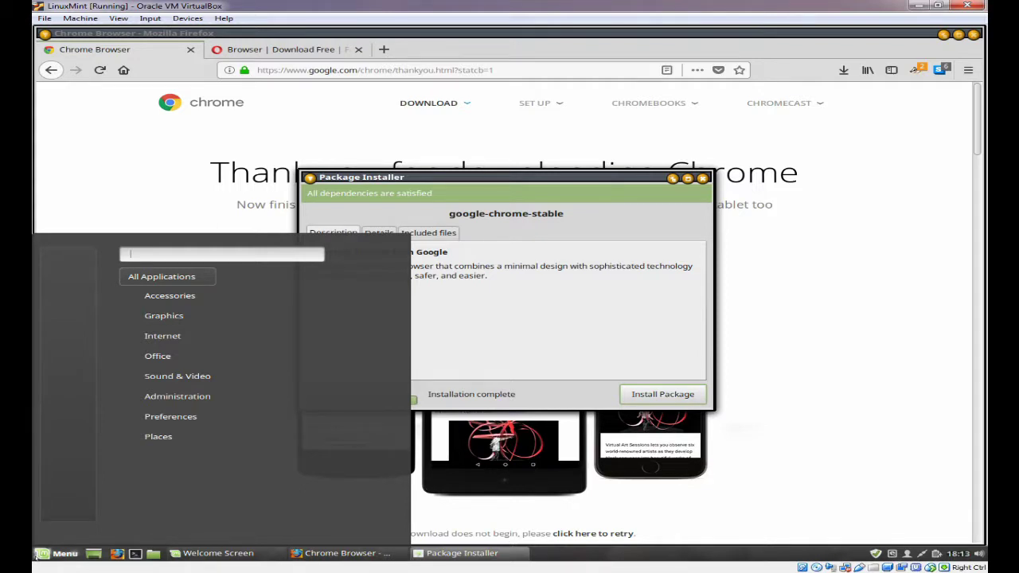
pyautogui.write('chrome')
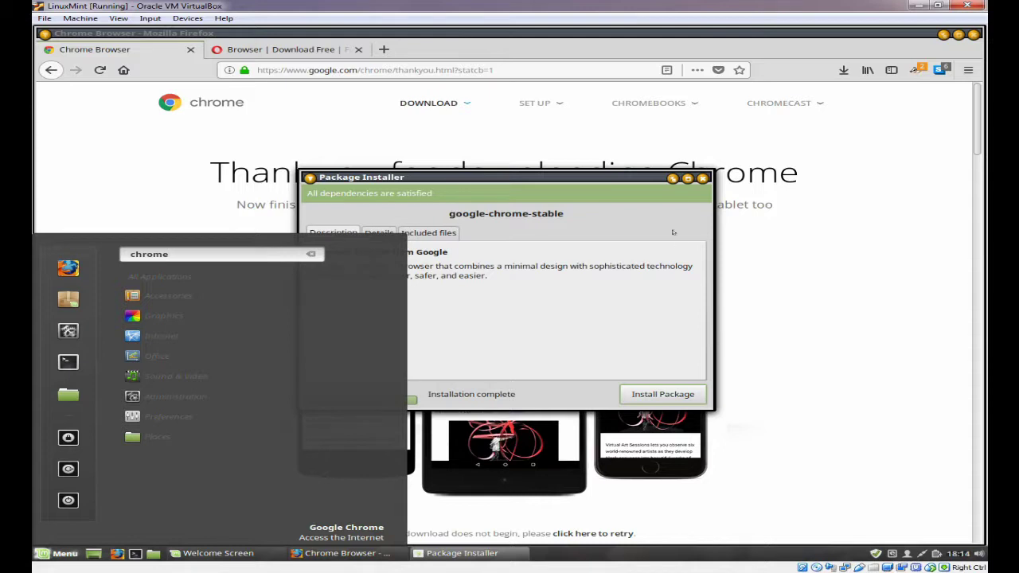
pyautogui.click(702, 177)
# Step: Download Opera's Linux .deb package from the Opera site and open it with GDebi Package Installer
pyautogui.click(280, 49)
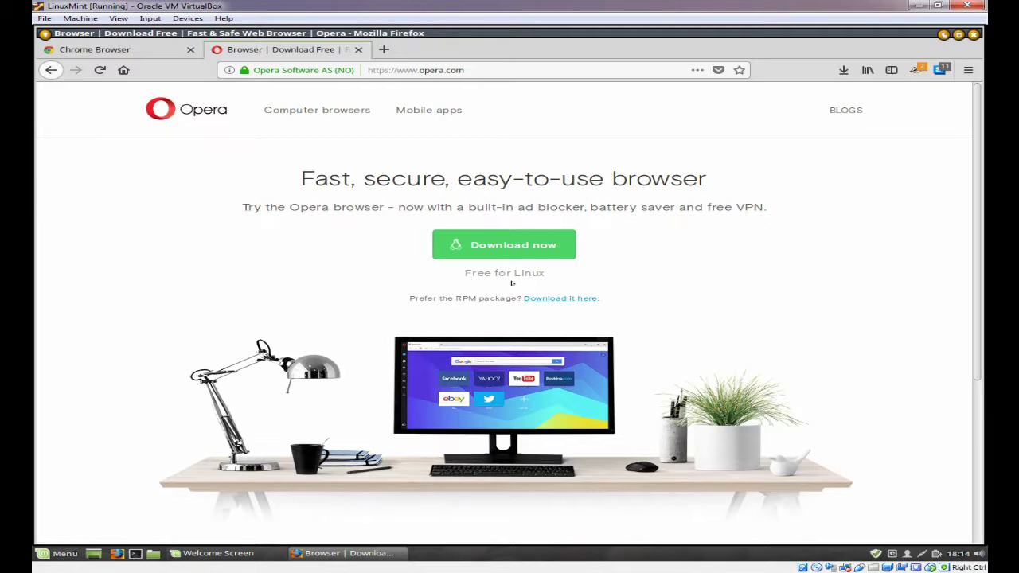
pyautogui.click(507, 246)
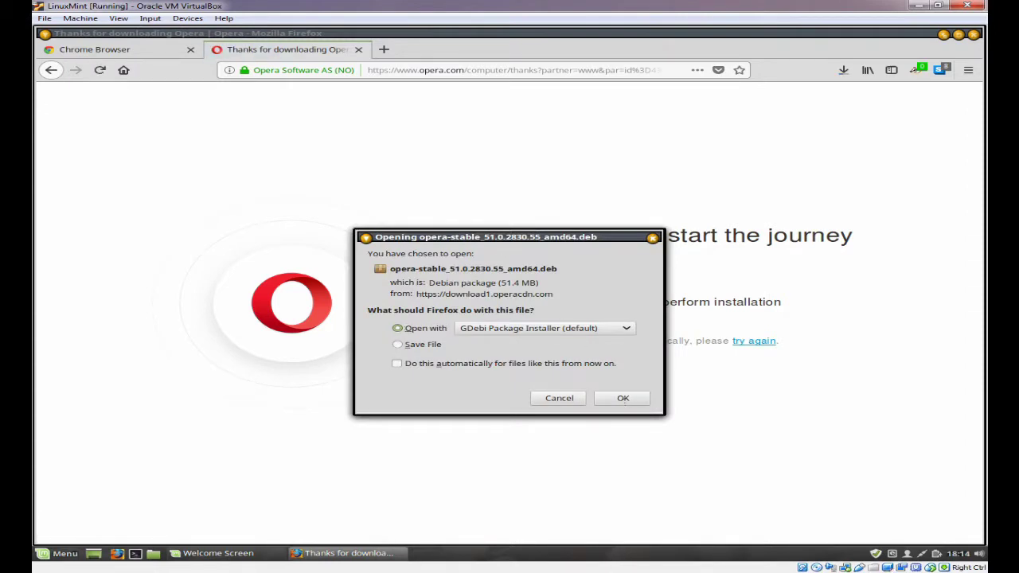
pyautogui.click(623, 399)
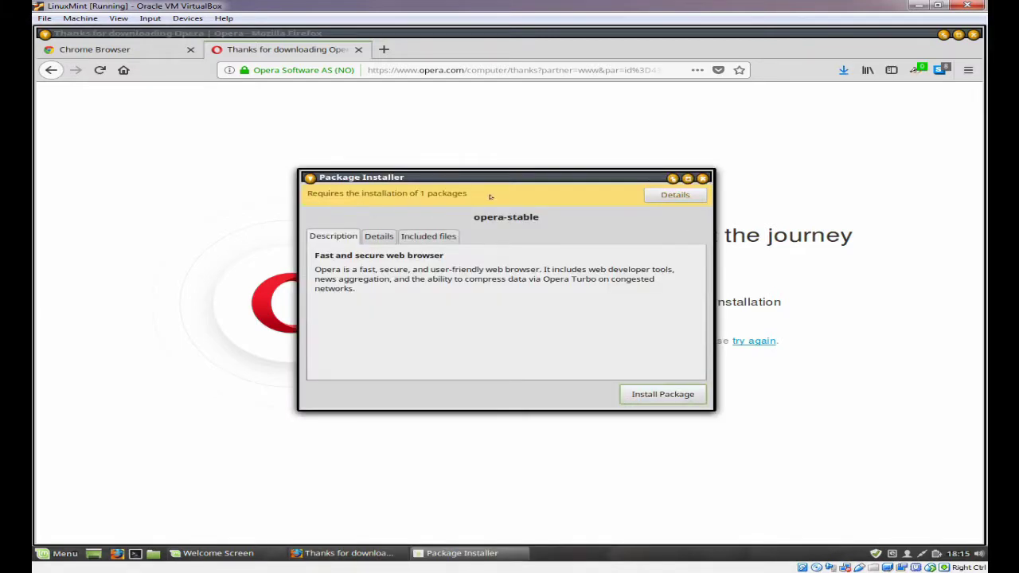
# Step: Review opera-stable's required changes and install it with the administrator password, keeping Opera updates together with the rest of the system
pyautogui.click(676, 196)
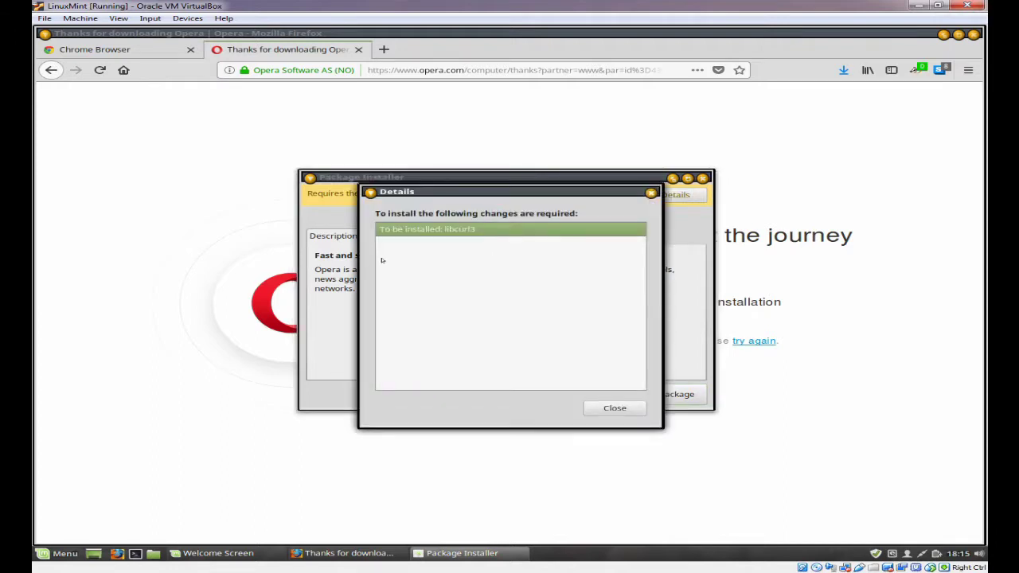
pyautogui.click(601, 412)
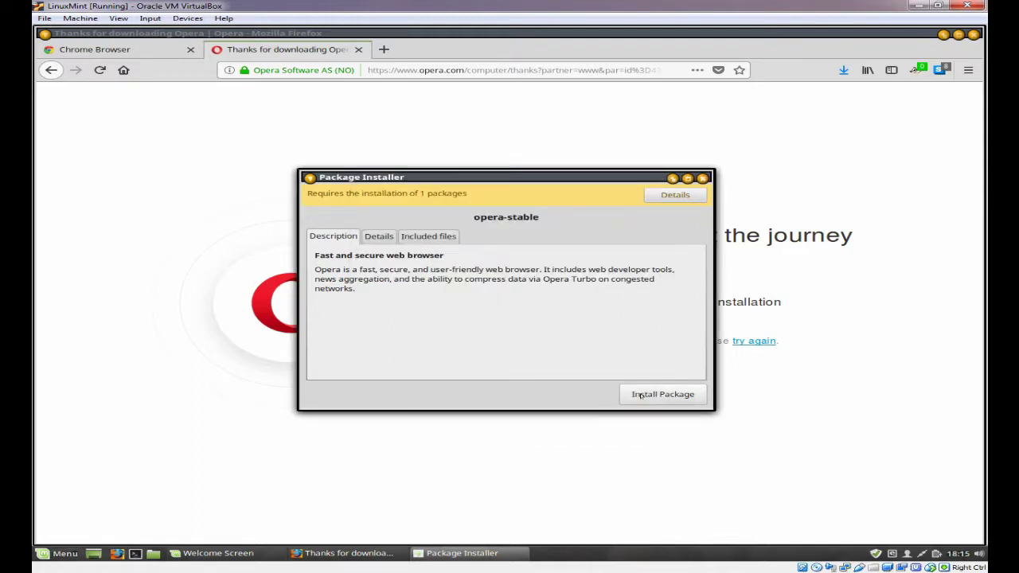
pyautogui.click(645, 395)
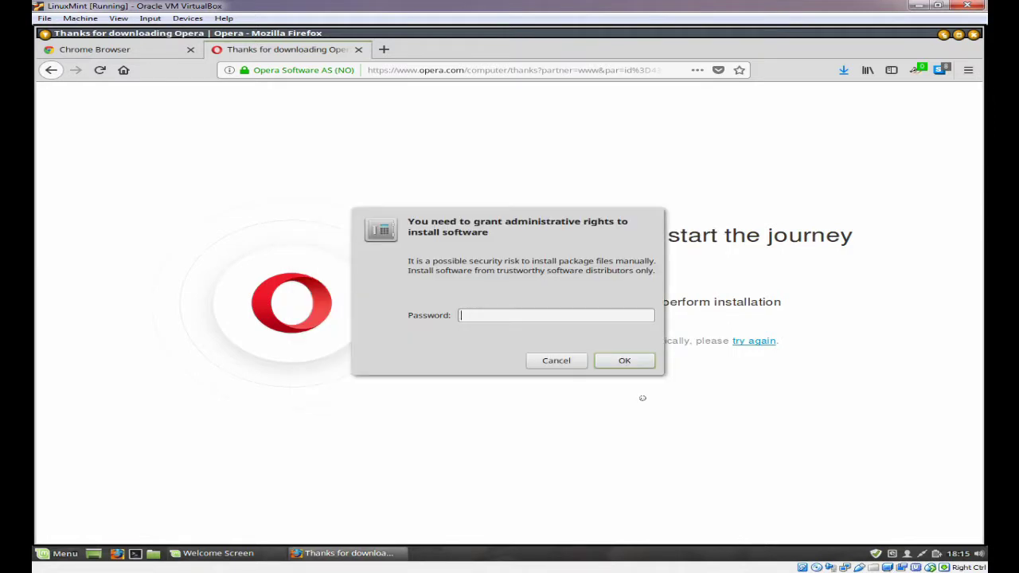
pyautogui.write('********')
pyautogui.press('Return')
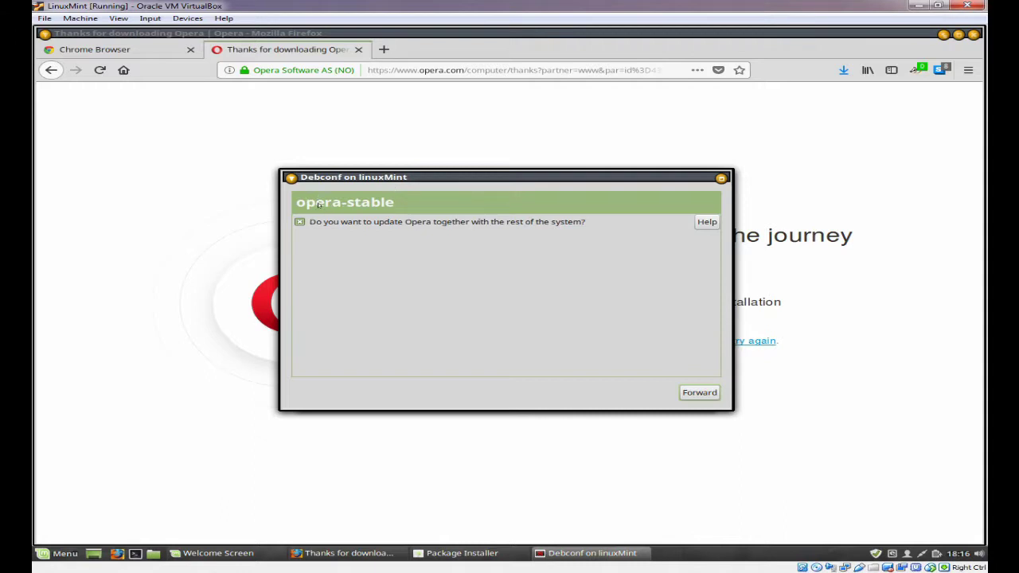
pyautogui.moveTo(459, 225)
pyautogui.click(699, 392)
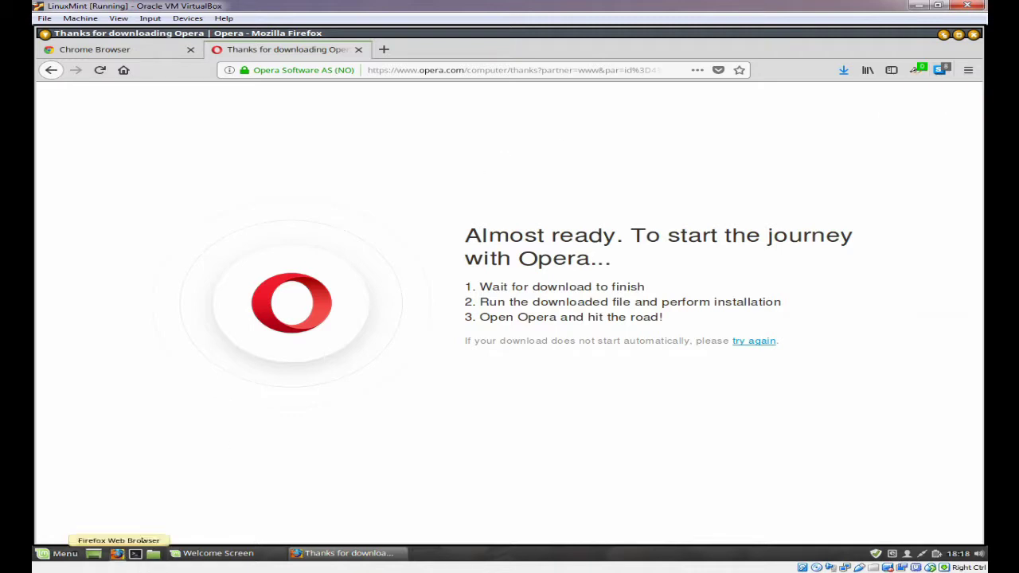
# Step: Launch Google Chrome, move its window nearer the middle of the desktop and decline signing in
pyautogui.click(51, 555)
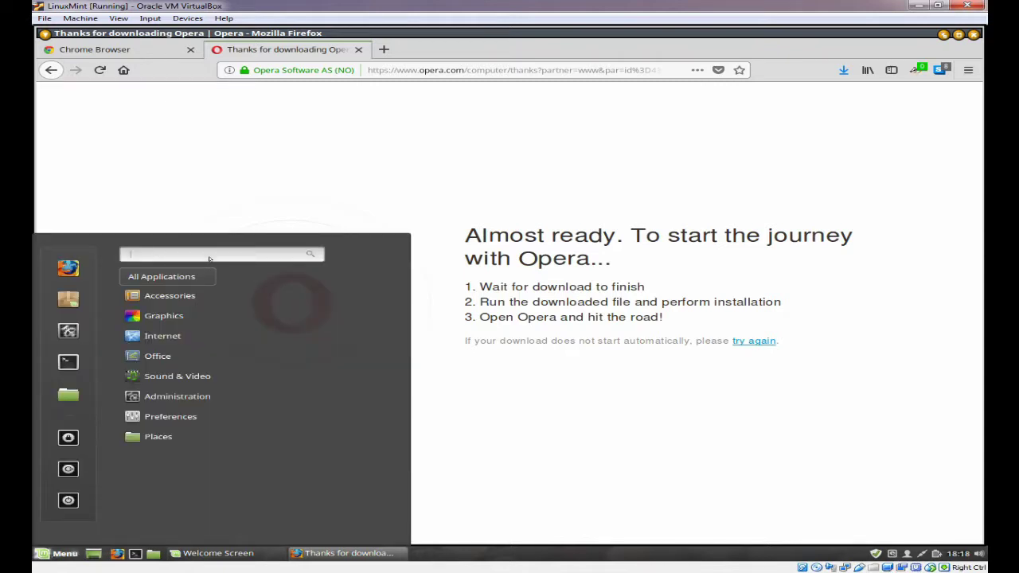
pyautogui.write('chrom')
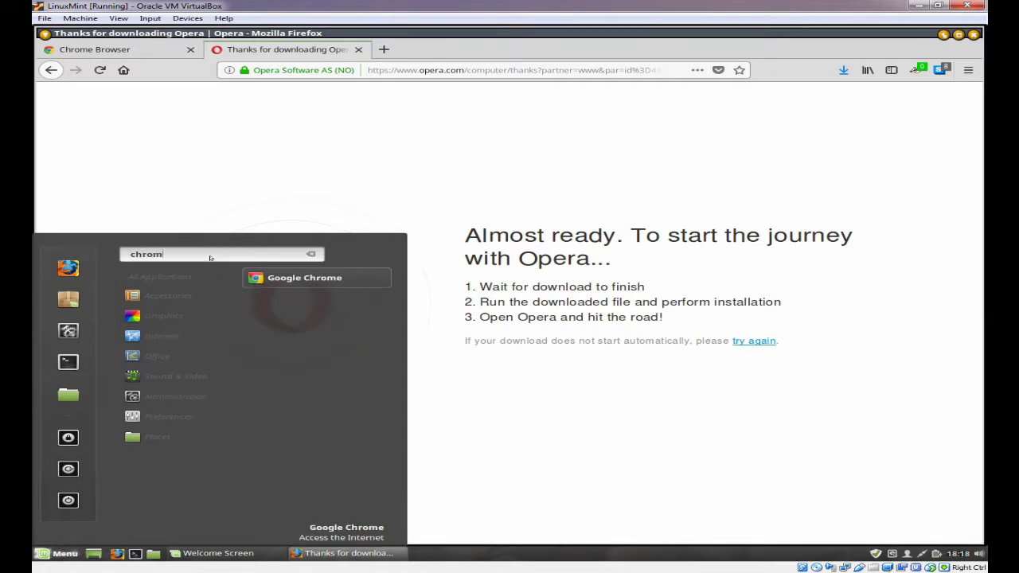
pyautogui.click(319, 277)
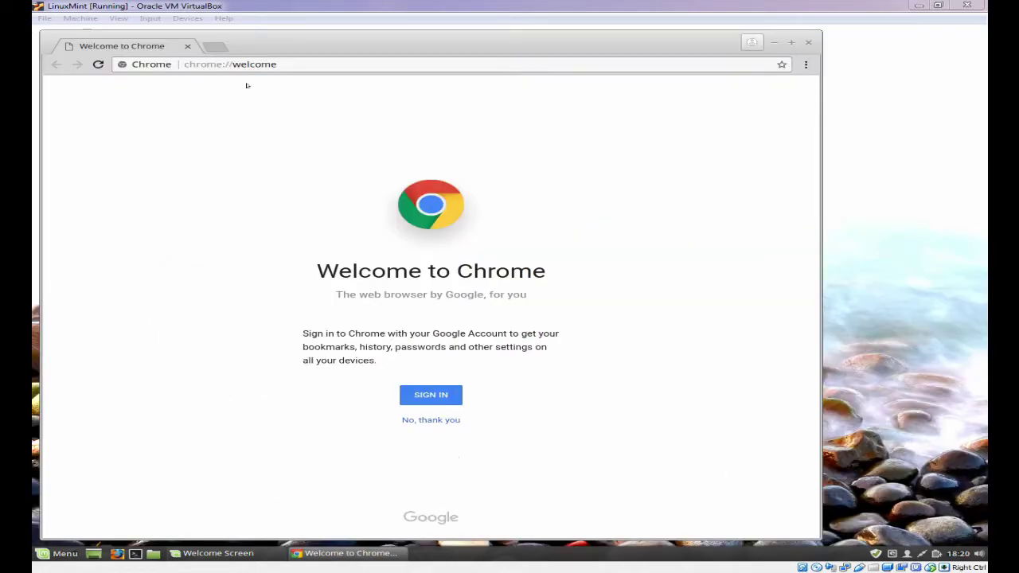
pyautogui.moveTo(333, 49); pyautogui.dragTo(412, 51)
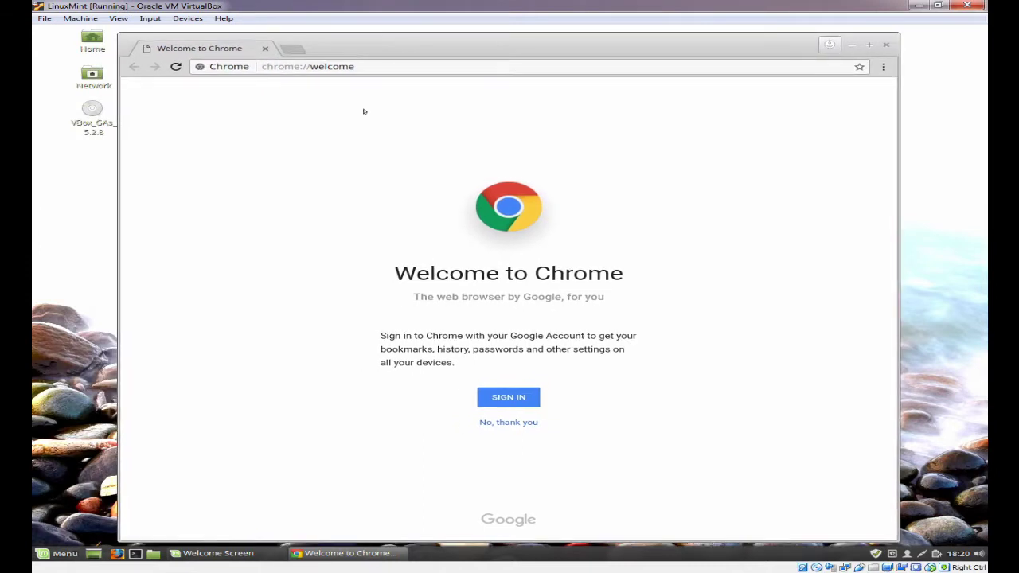
pyautogui.click(485, 422)
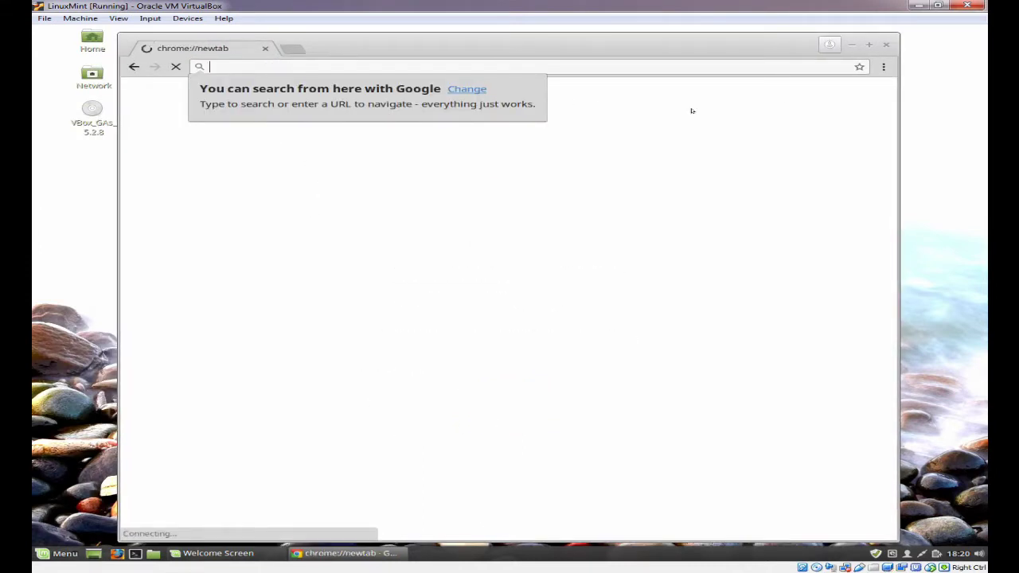
# Step: Open Chrome's Extensions page and follow its link for more extensions to the Chrome Web Store
pyautogui.click(882, 68)
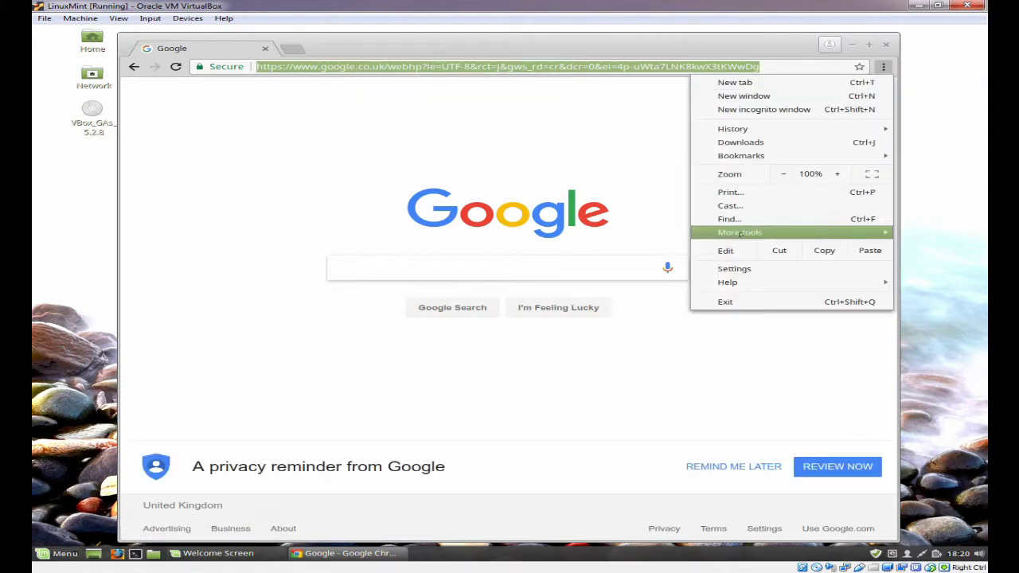
pyautogui.moveTo(741, 232)
pyautogui.hotkey('ctrl', 'shift', 'Delete')
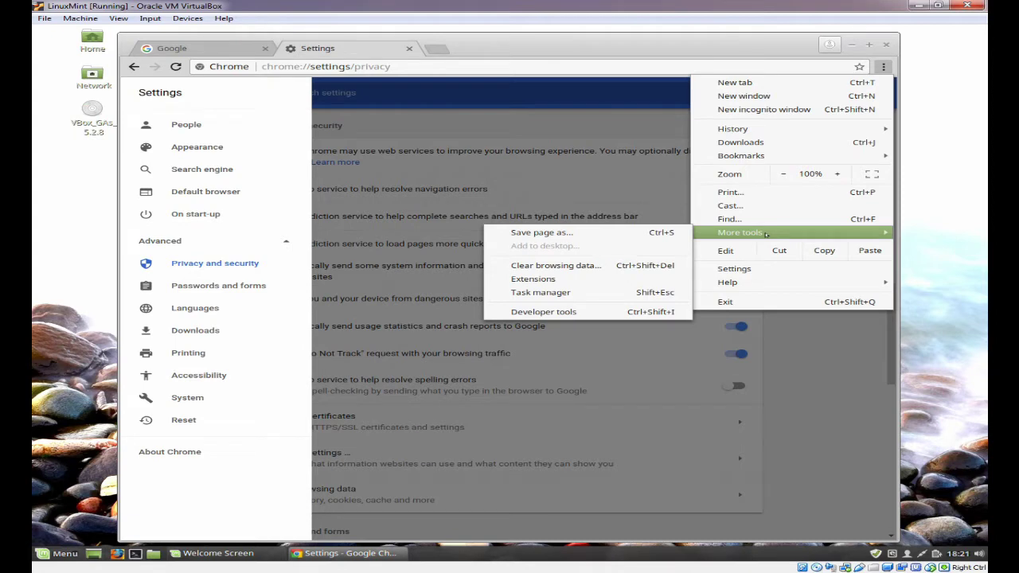
pyautogui.click(572, 280)
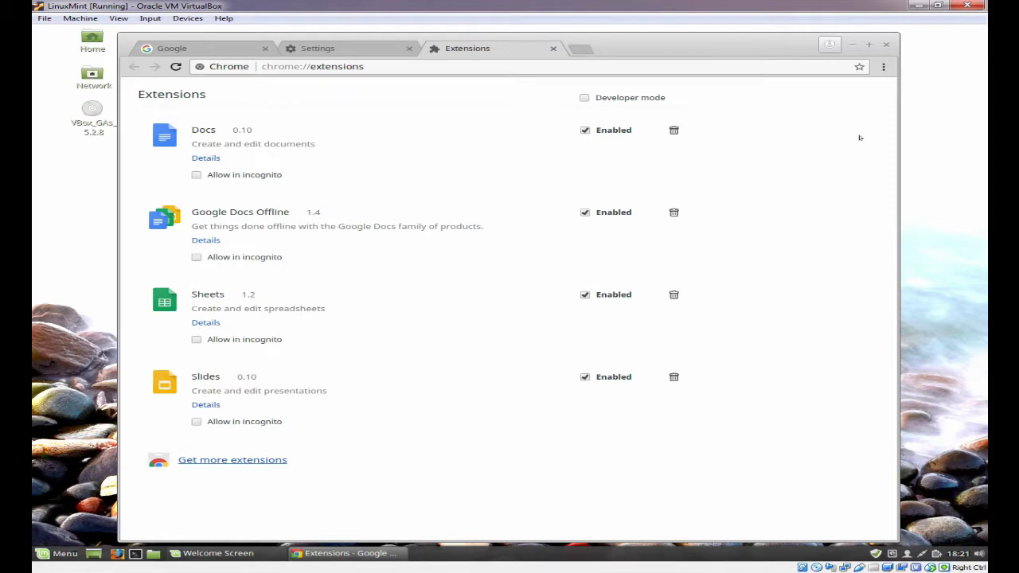
pyautogui.click(251, 460)
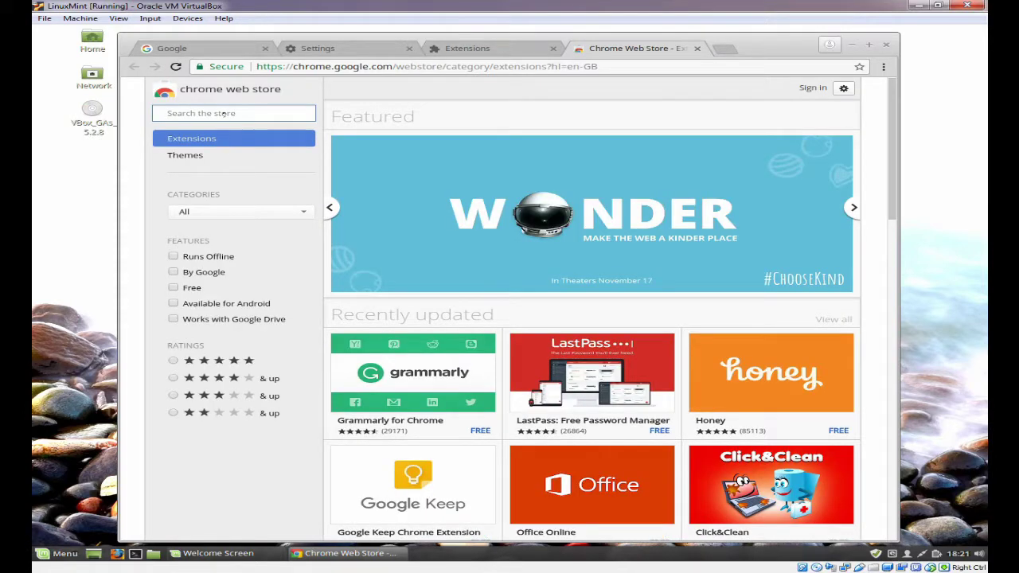
# Step: Search the store for badger and add the Privacy Badger extension to Chrome, closing its welcome page
pyautogui.write('badger')
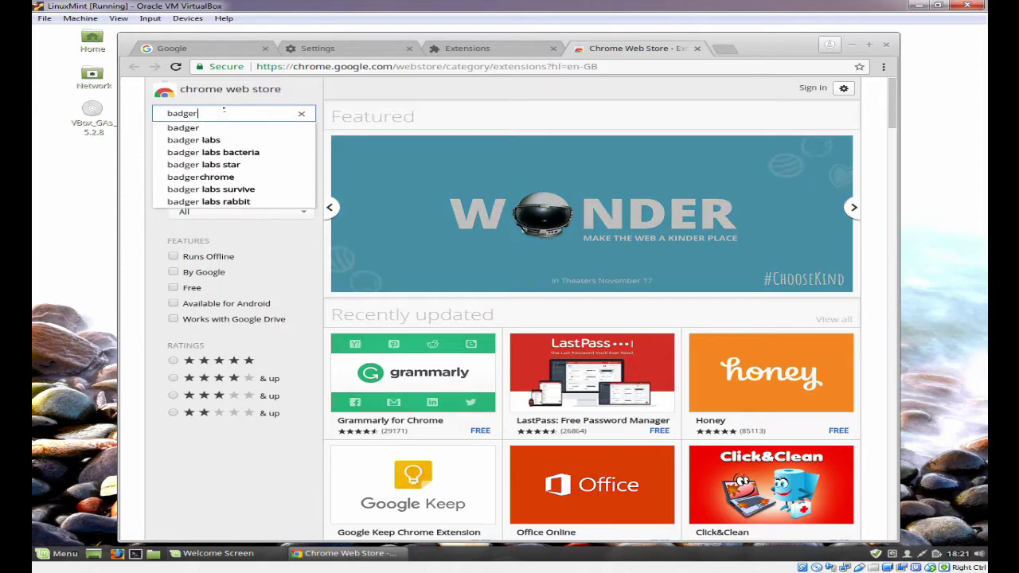
pyautogui.click(197, 126)
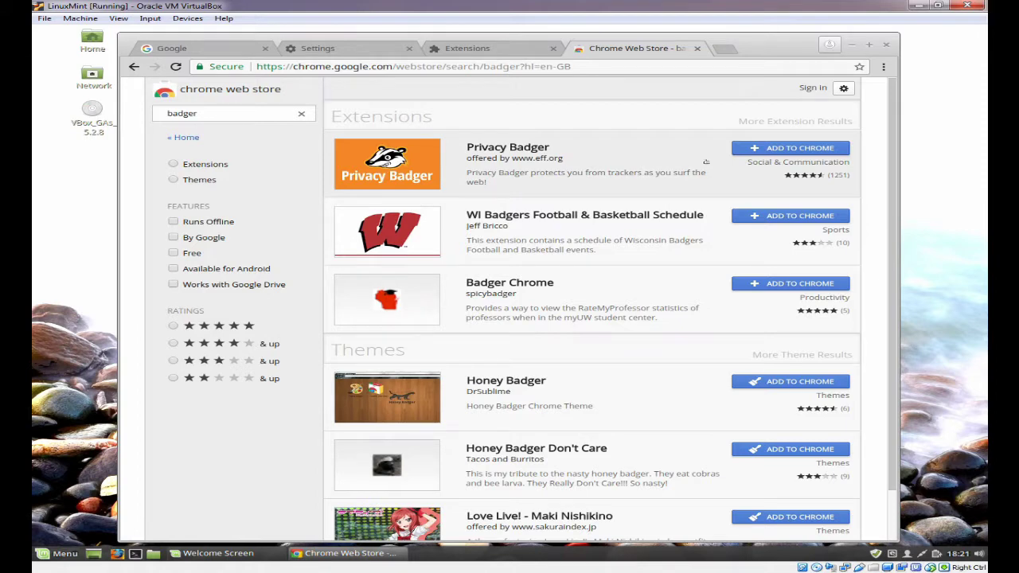
pyautogui.click(769, 147)
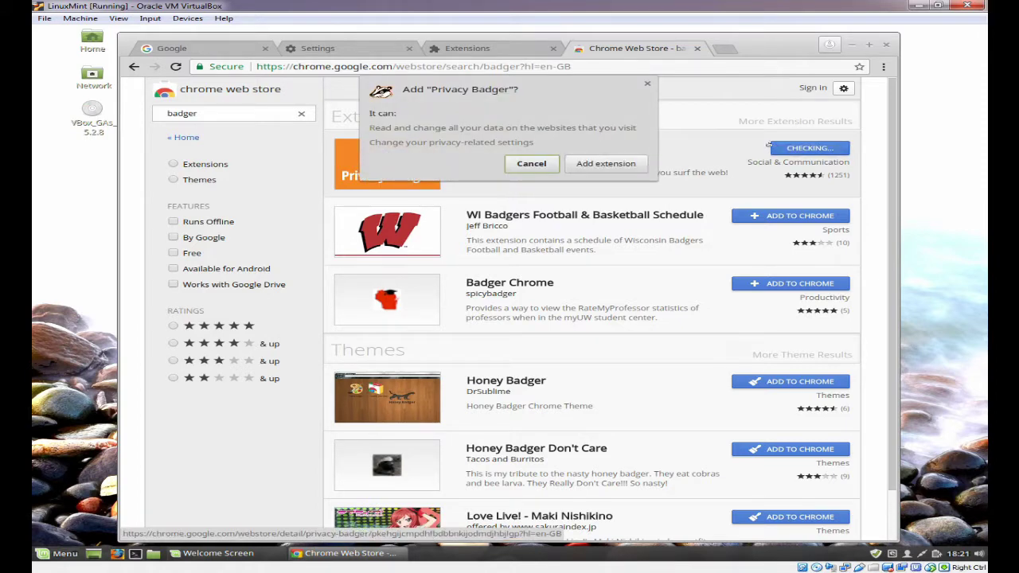
pyautogui.click(597, 164)
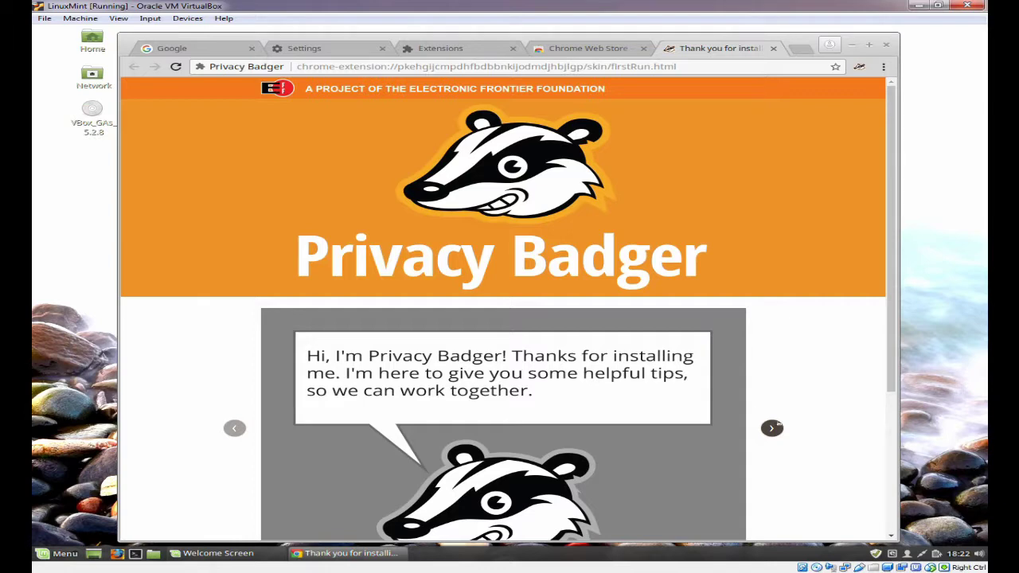
pyautogui.scroll(-2, 701, 358)
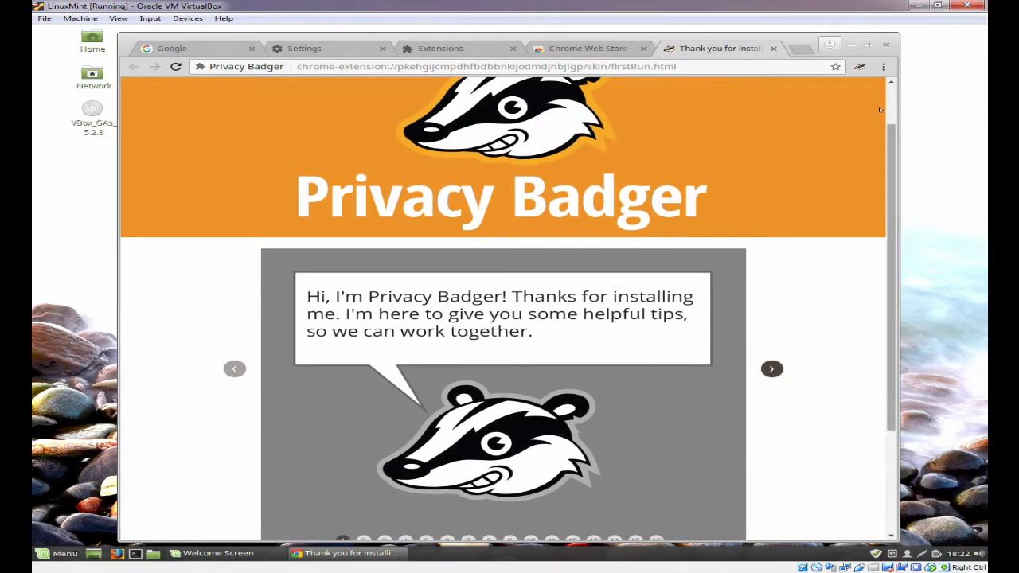
pyautogui.click(773, 49)
# Step: Search the store for https everywhere and add the HTTPS Everywhere extension to Chrome
pyautogui.click(233, 113)
pyautogui.hotkey('ctrl', 'a')
pyautogui.write('ht')
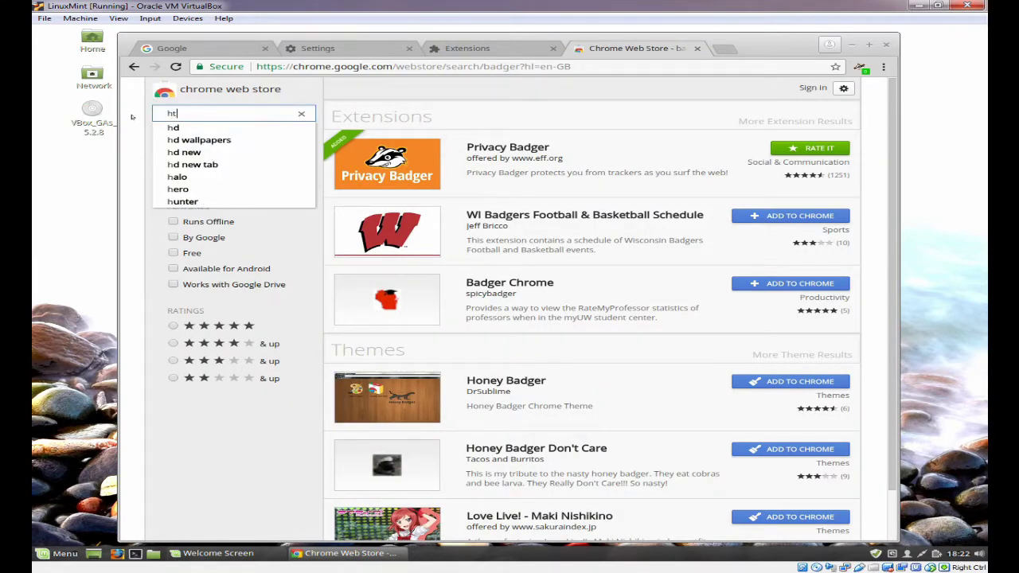
pyautogui.write('tps everywhere')
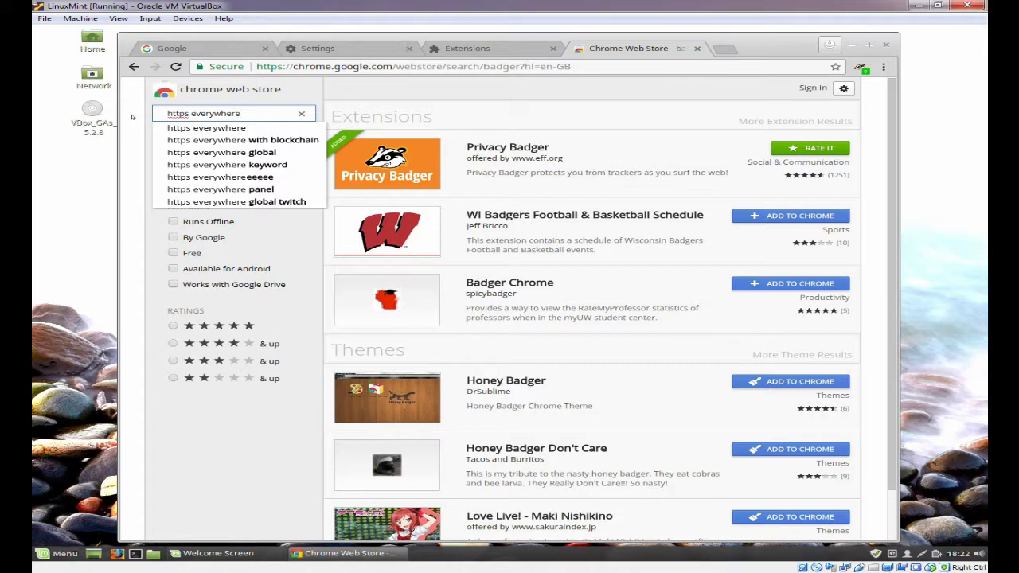
pyautogui.click(237, 130)
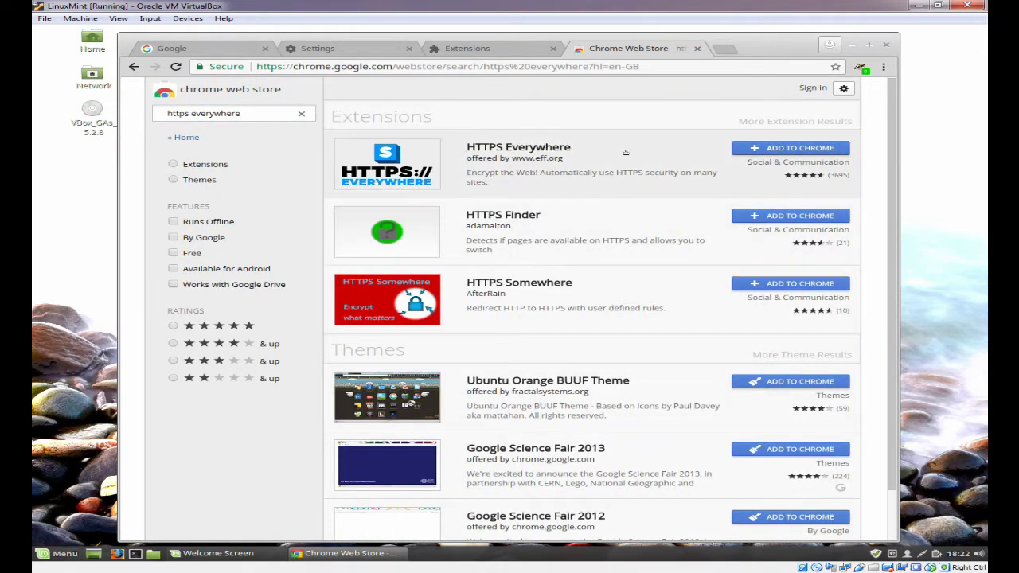
pyautogui.click(771, 148)
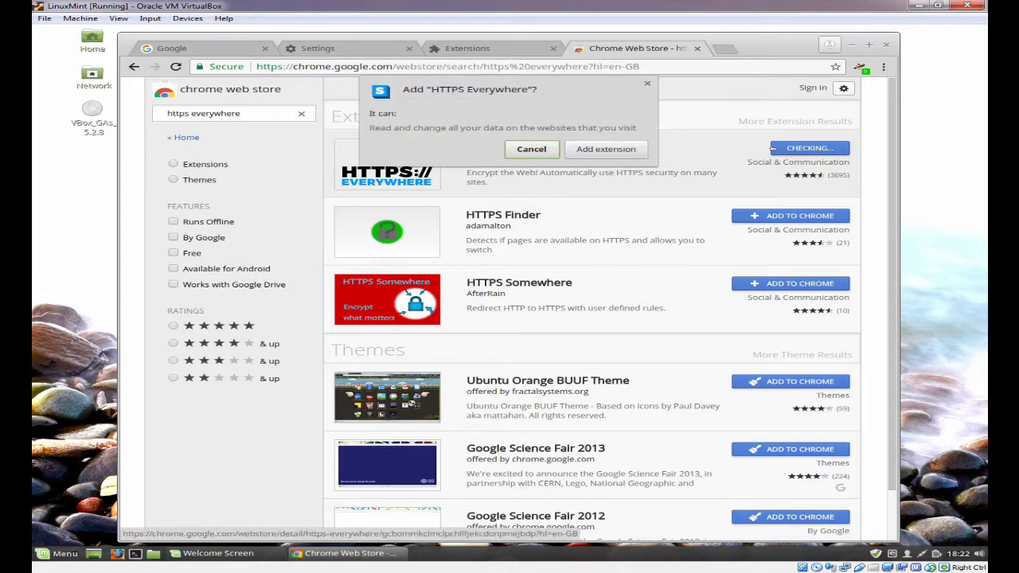
pyautogui.click(609, 149)
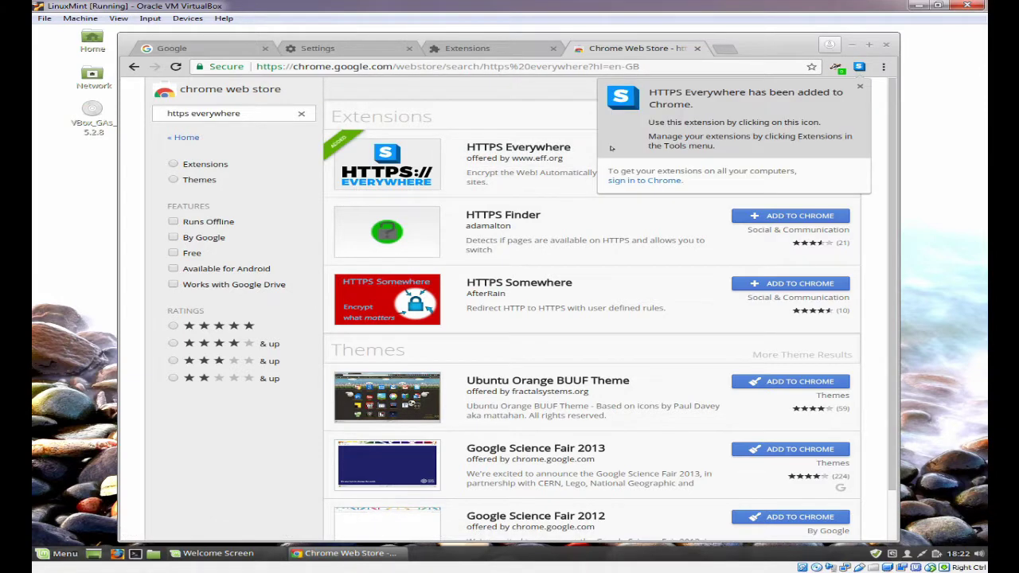
# Step: Search the Chrome Web Store for adp
pyautogui.click(264, 114)
pyautogui.moveTo(264, 114); pyautogui.dragTo(148, 119)
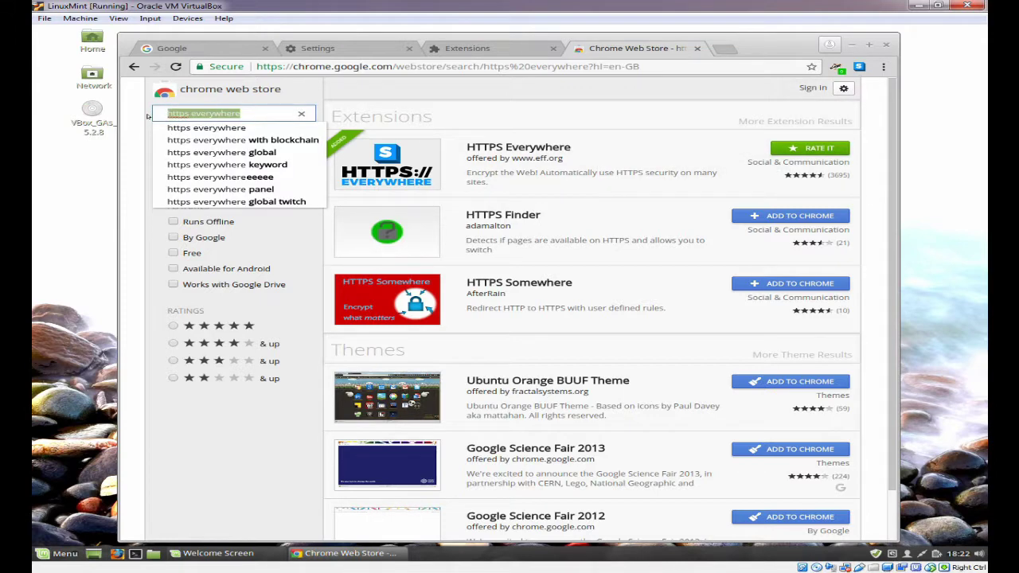
pyautogui.write('adp')
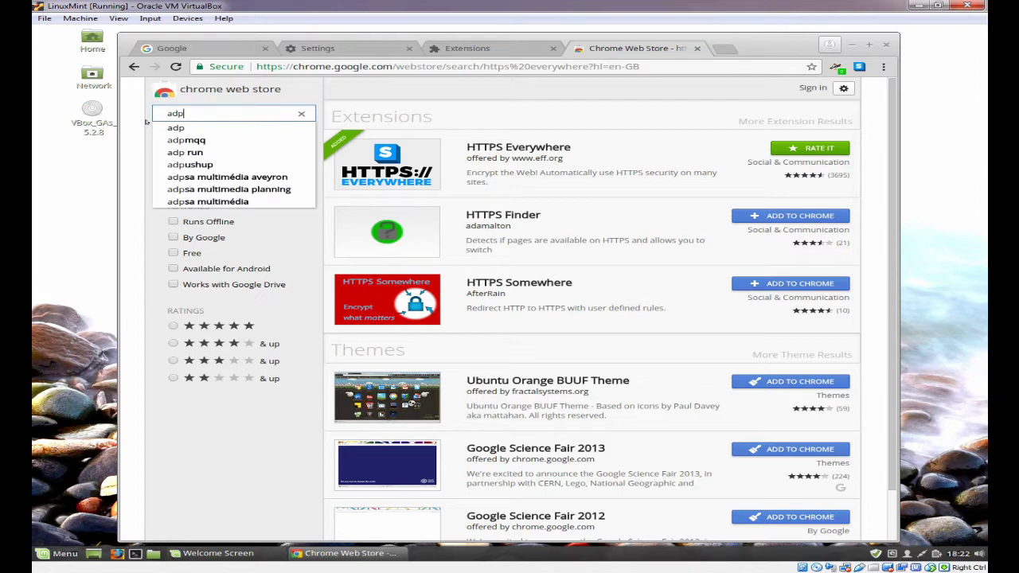
pyautogui.press('Return')
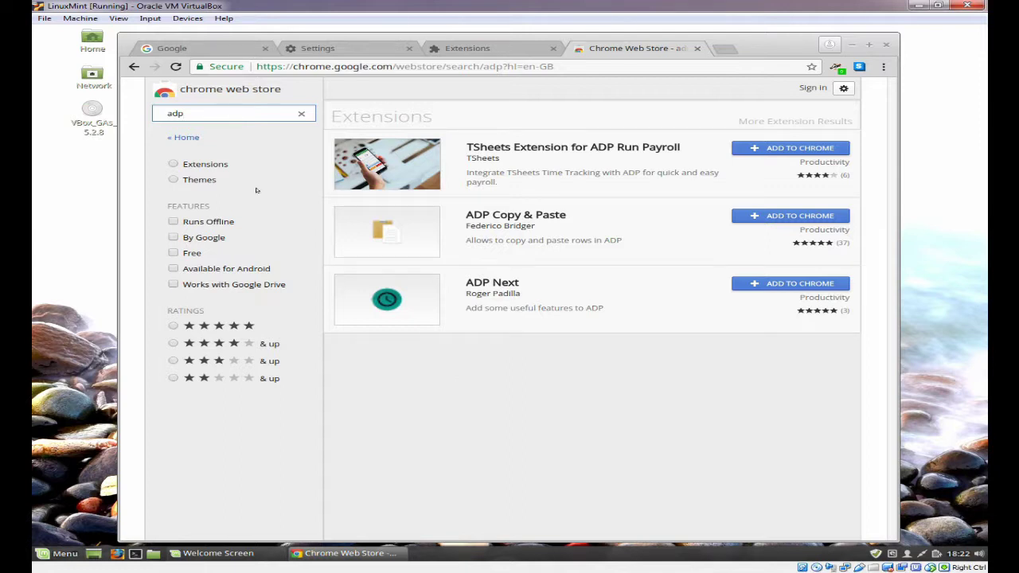
# Step: Search the store for ad block plus adblocker and add the Adblock Plus extension to Chrome
pyautogui.doubleClick(163, 113)
pyautogui.write('ad block plus')
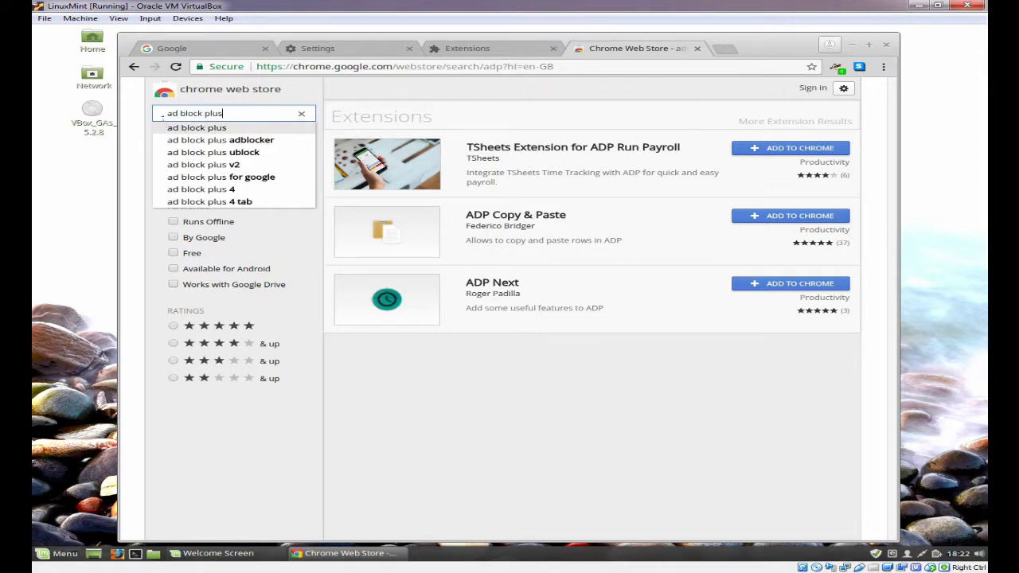
pyautogui.click(242, 140)
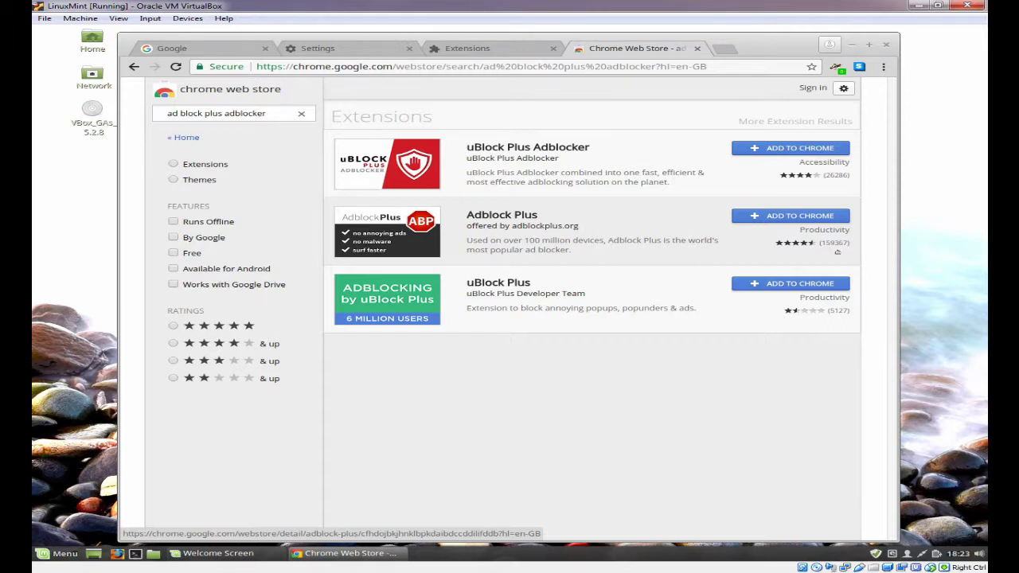
pyautogui.click(819, 217)
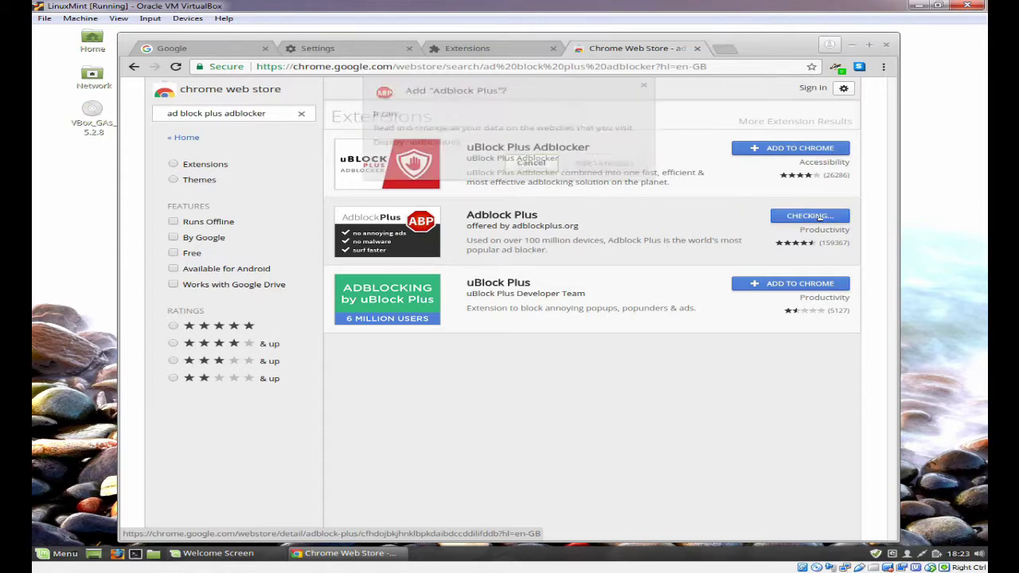
pyautogui.click(607, 165)
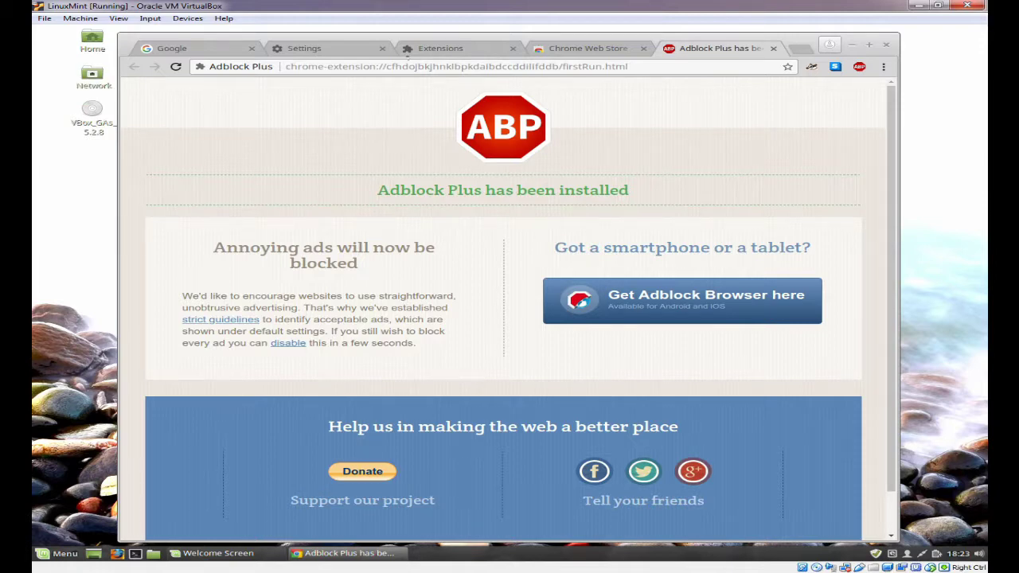
# Step: Close Chrome, launch the Opera browser and move its window towards the upper right of the desktop
pyautogui.click(885, 47)
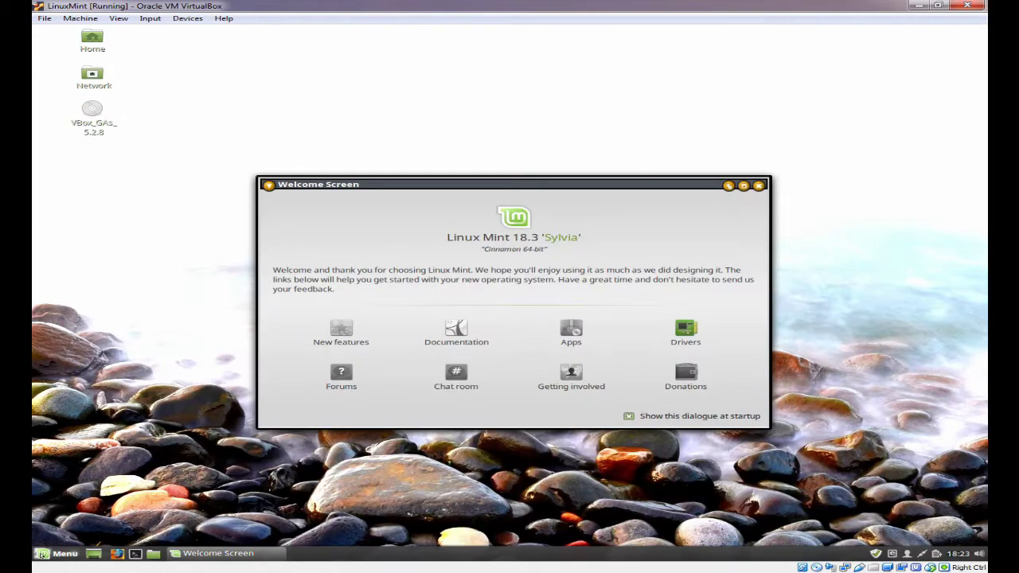
pyautogui.click(42, 555)
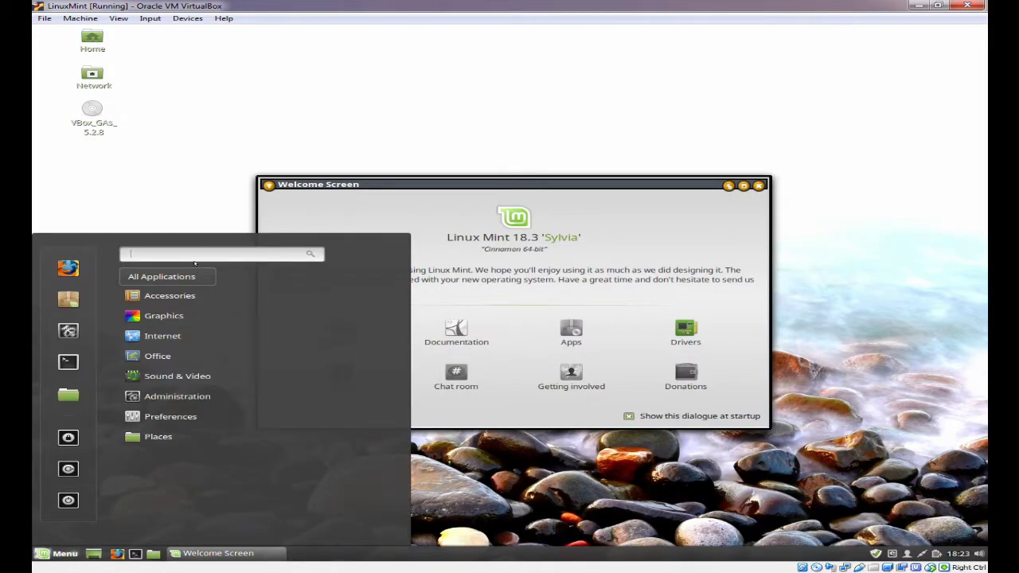
pyautogui.write('opera')
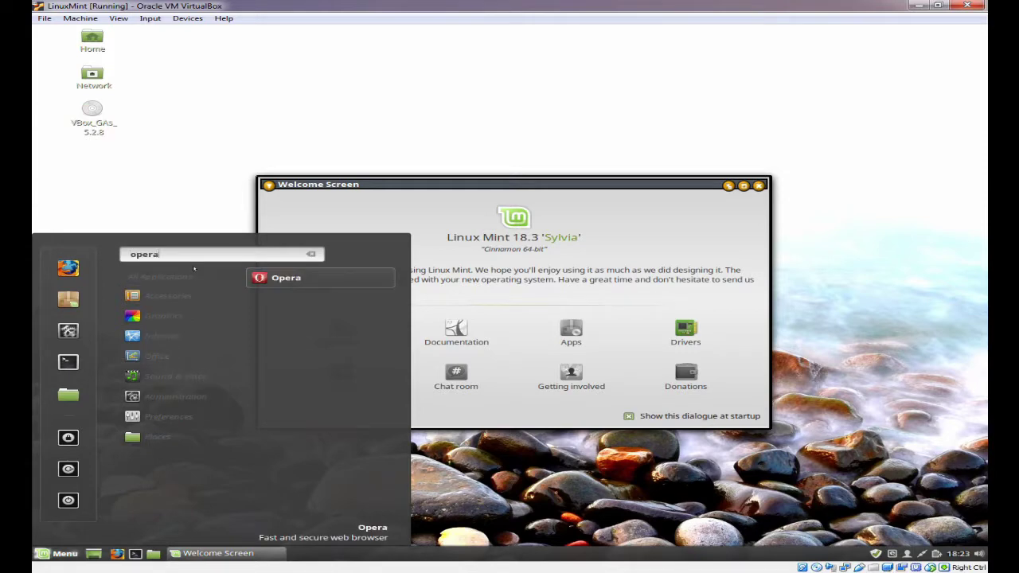
pyautogui.click(273, 278)
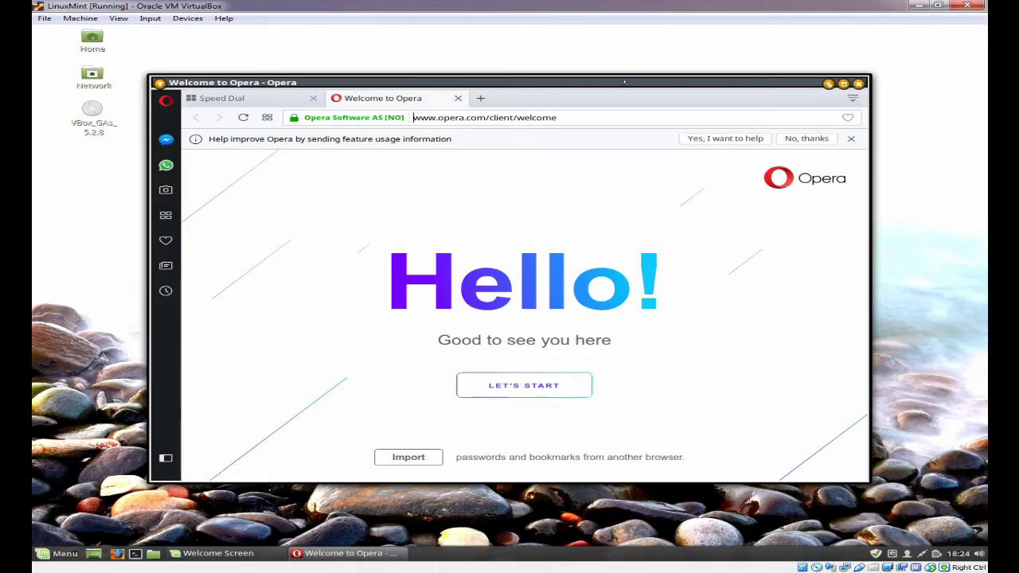
pyautogui.moveTo(624, 81); pyautogui.dragTo(690, 34)
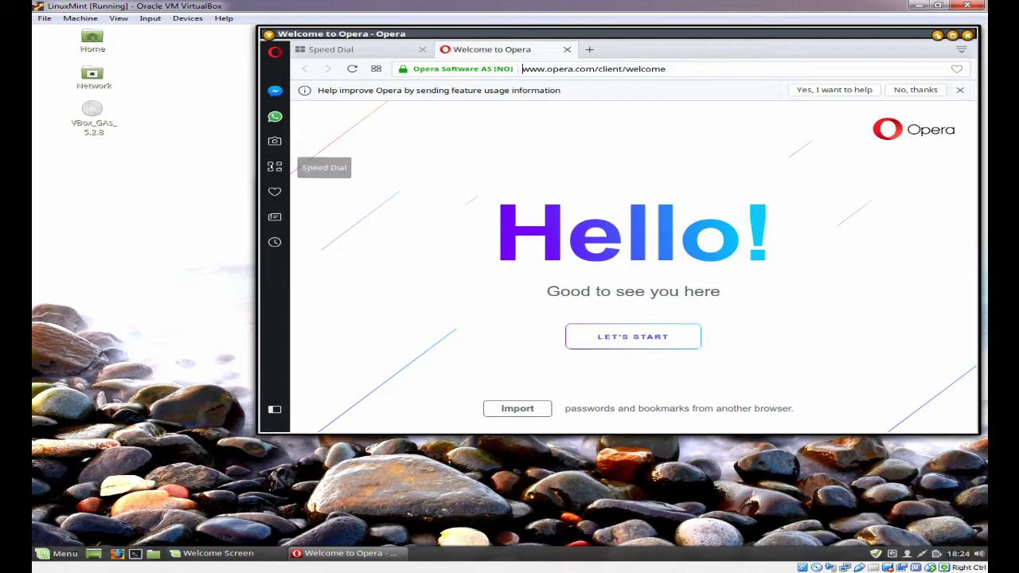
# Step: Show Opera's Speed Dial page and decline sending feature usage information
pyautogui.click(274, 166)
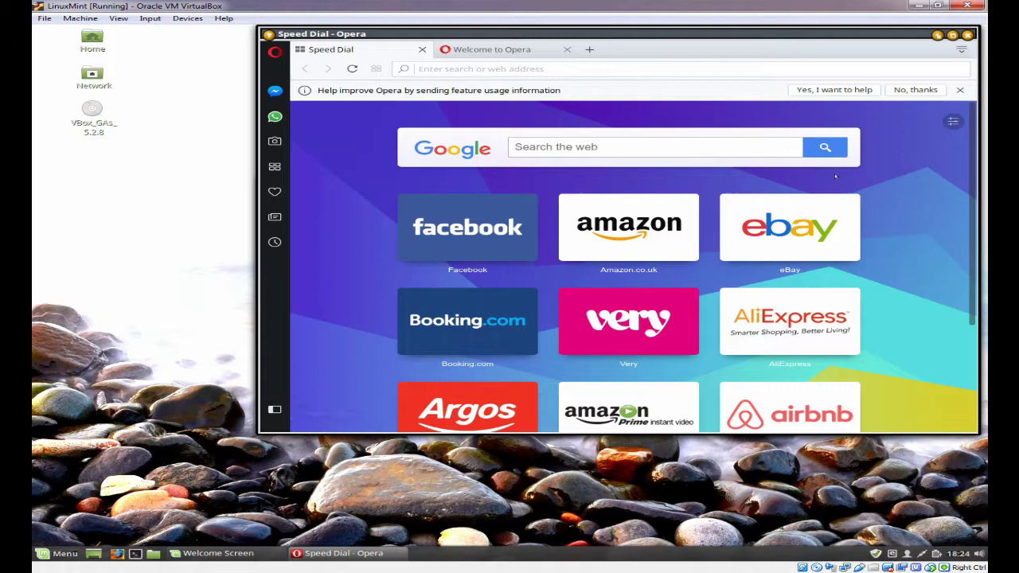
pyautogui.click(961, 50)
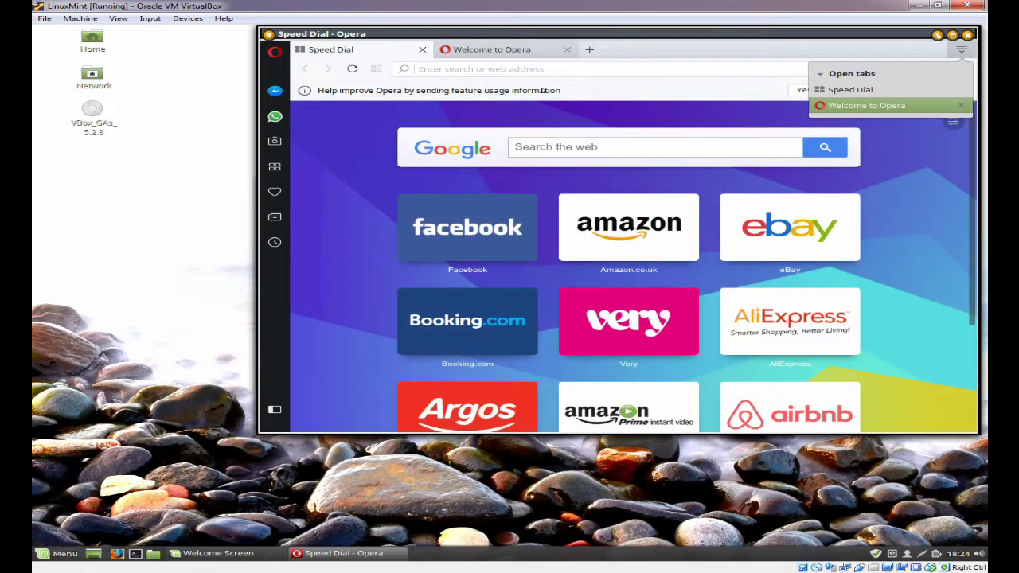
pyautogui.click(316, 114)
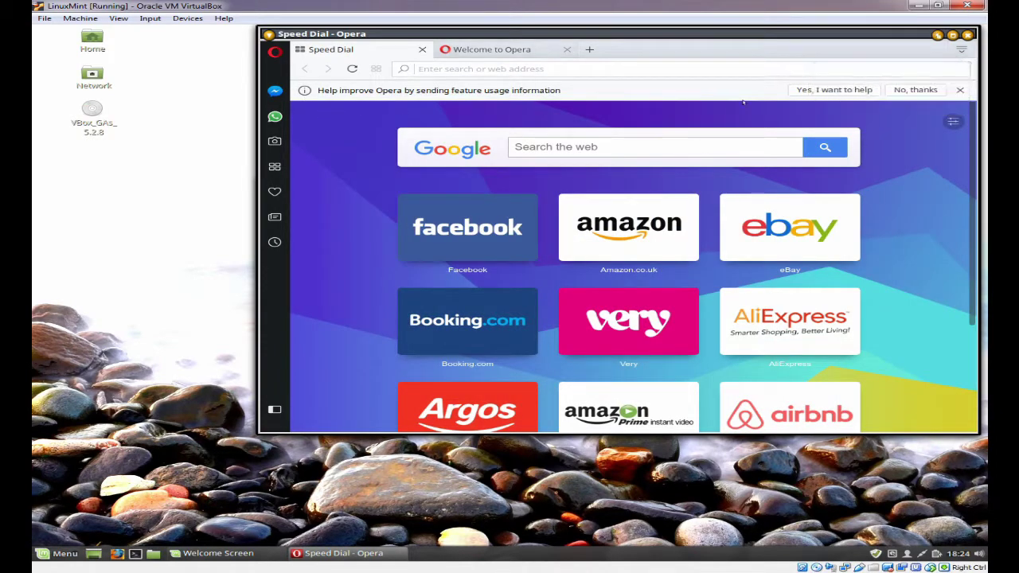
pyautogui.click(912, 91)
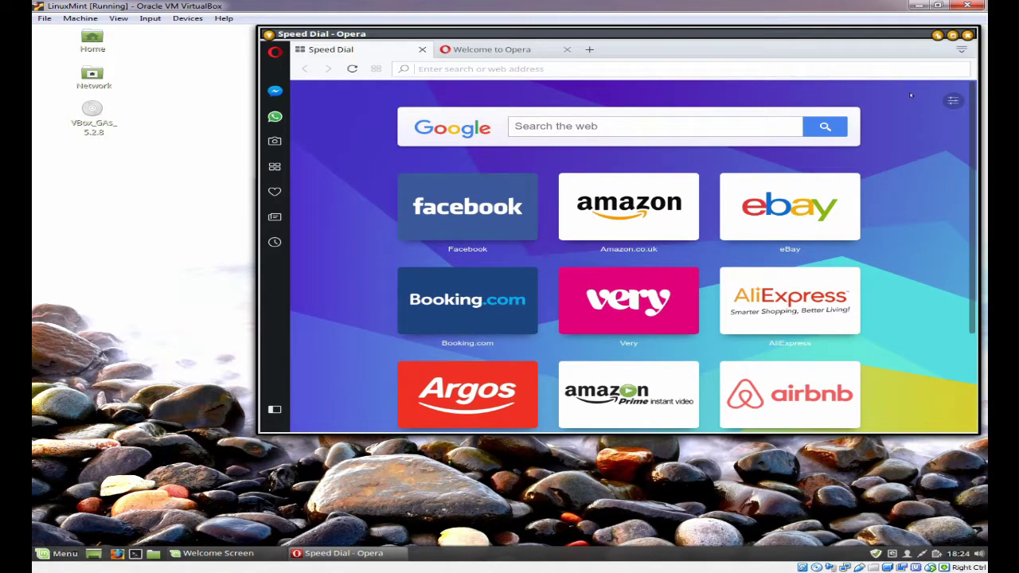
# Step: Open the Easy setup options of Speed Dial and look through the wallpaper, appearance, ad-blocking and download settings
pyautogui.click(952, 101)
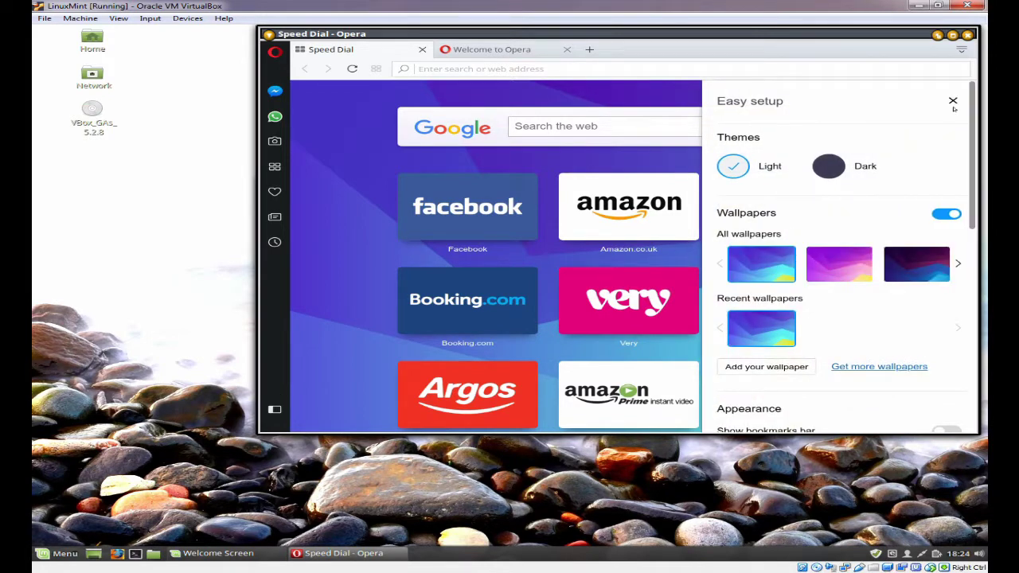
pyautogui.scroll(-4, 864, 255)
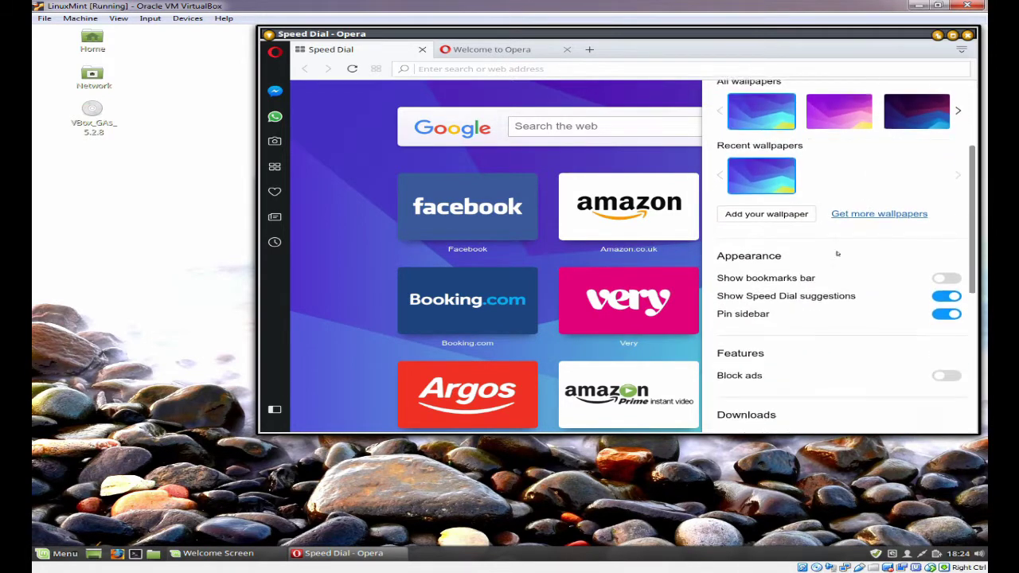
pyautogui.scroll(-2, 916, 251)
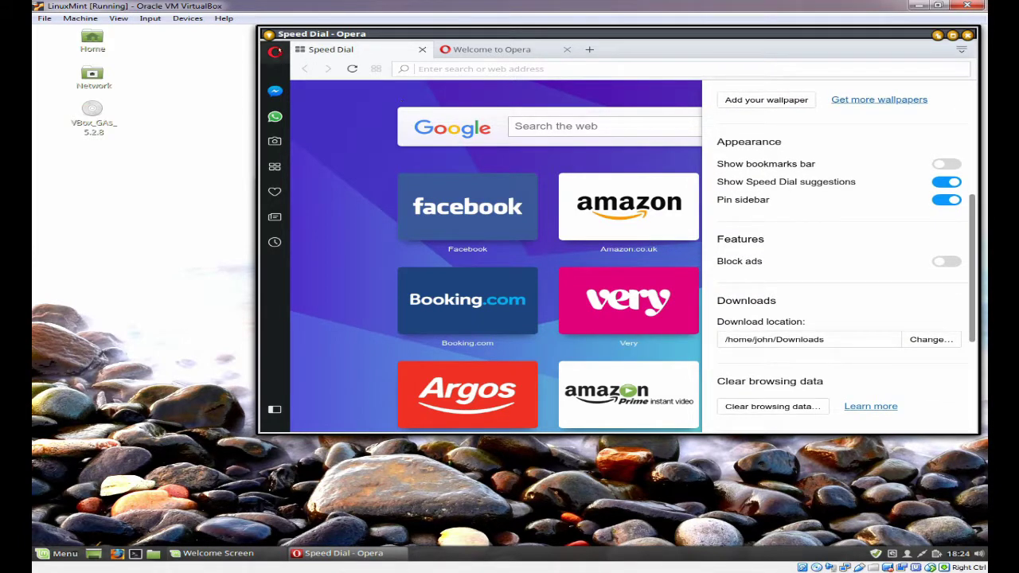
# Step: Open Opera's Extensions page in a new tab, filter it by badger and follow its link for more extensions
pyautogui.click(275, 51)
pyautogui.click(278, 49)
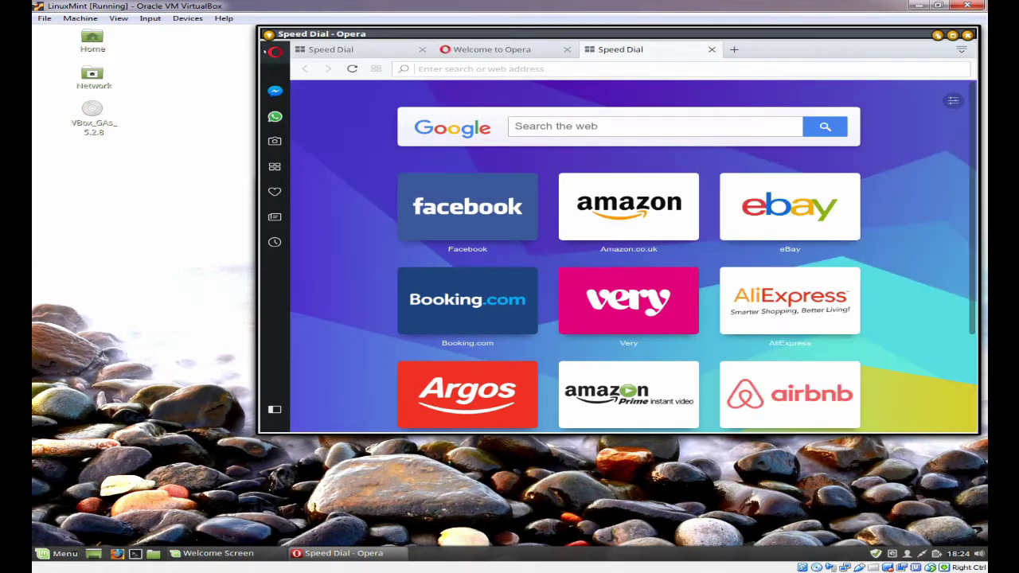
pyautogui.click(275, 52)
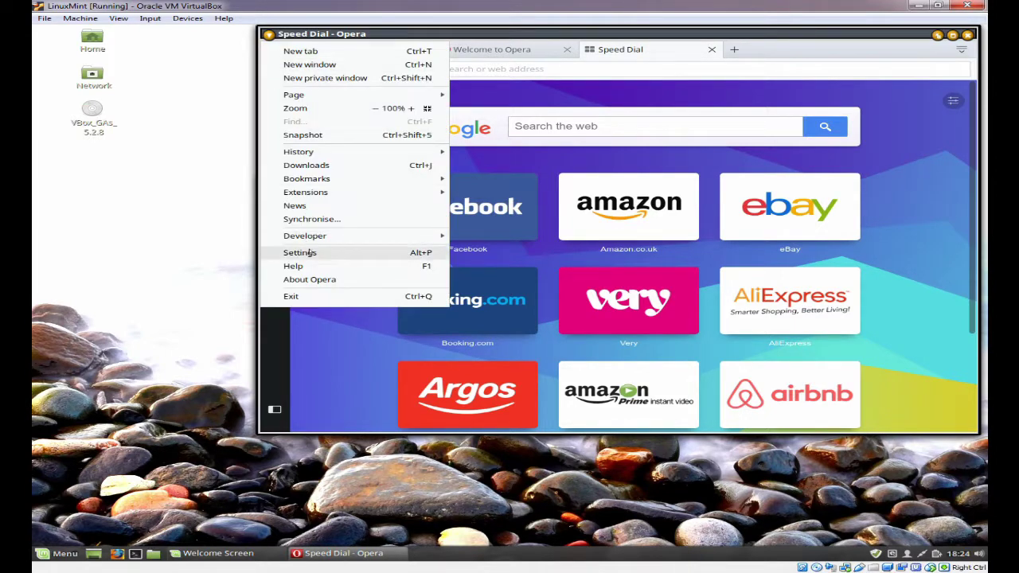
pyautogui.moveTo(318, 195)
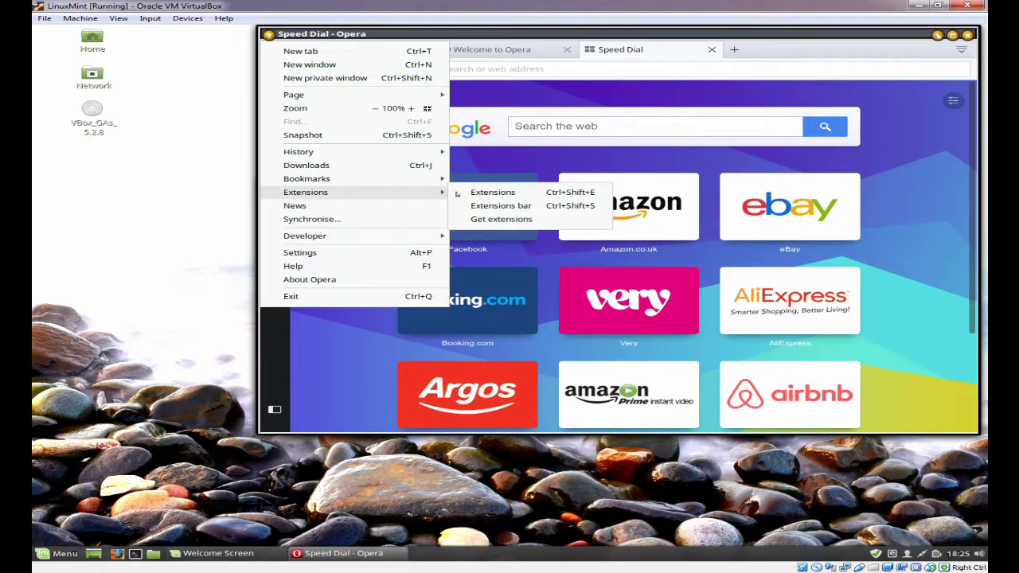
pyautogui.click(483, 193)
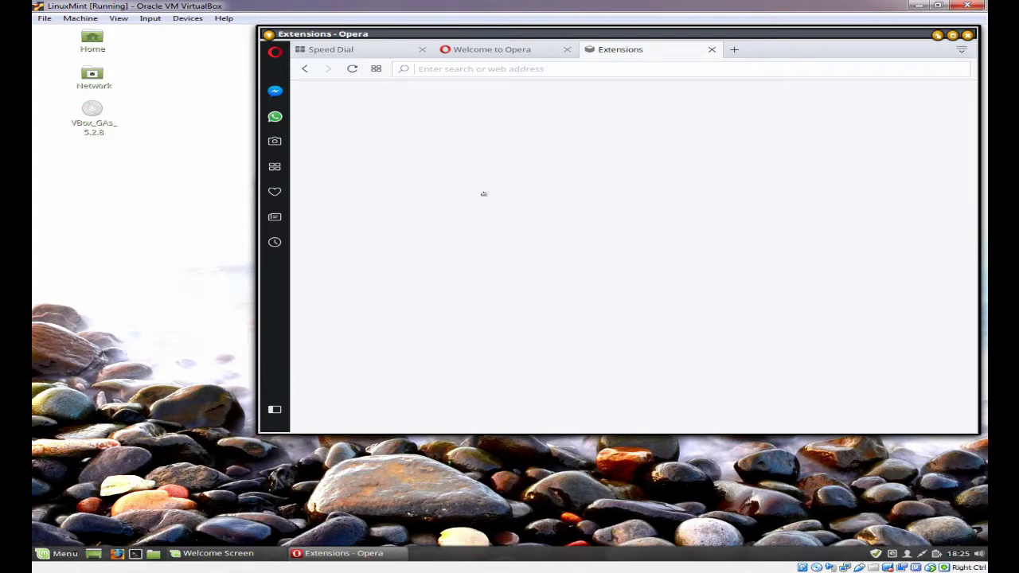
pyautogui.write('badger')
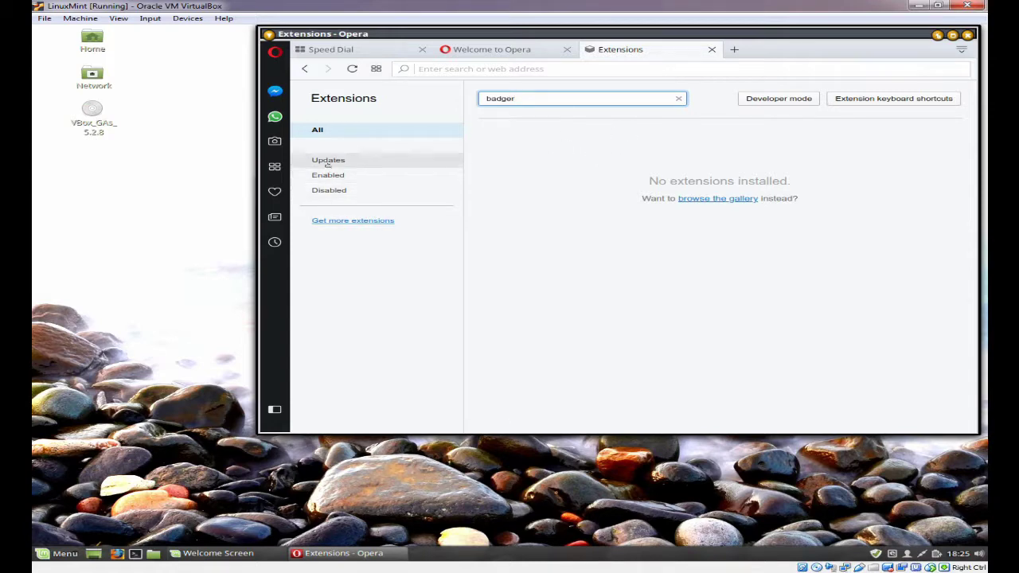
pyautogui.click(335, 222)
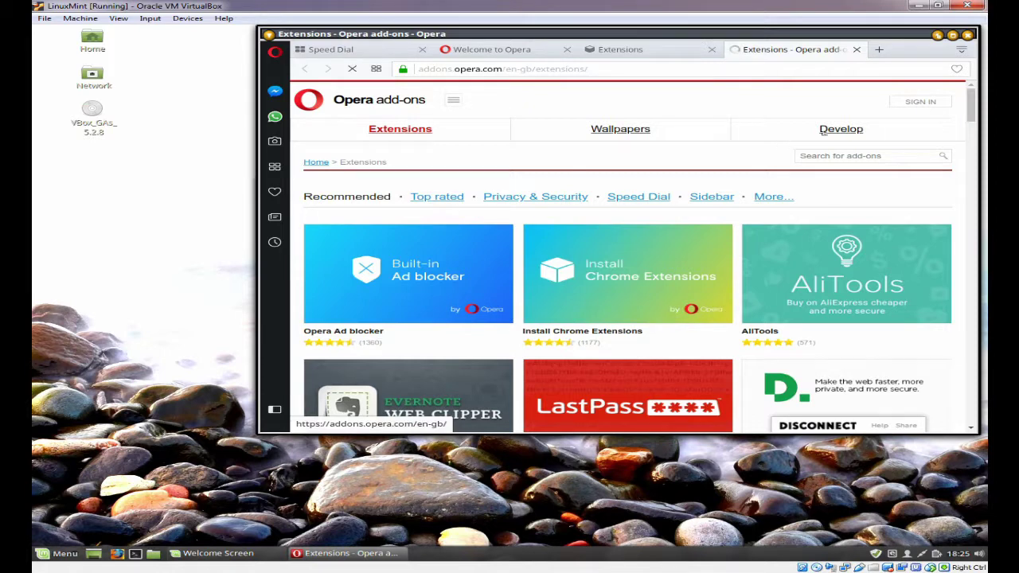
# Step: Search the Opera add-ons site for badger and add the Privacy Badger extension to Opera, closing its thank-you page
pyautogui.click(872, 132)
pyautogui.write('badger')
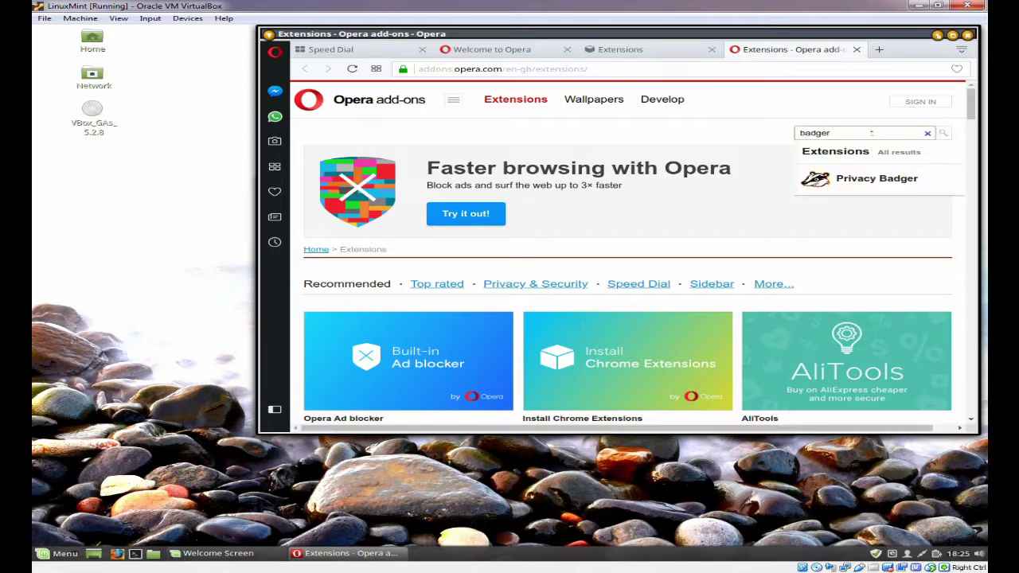
pyautogui.click(874, 182)
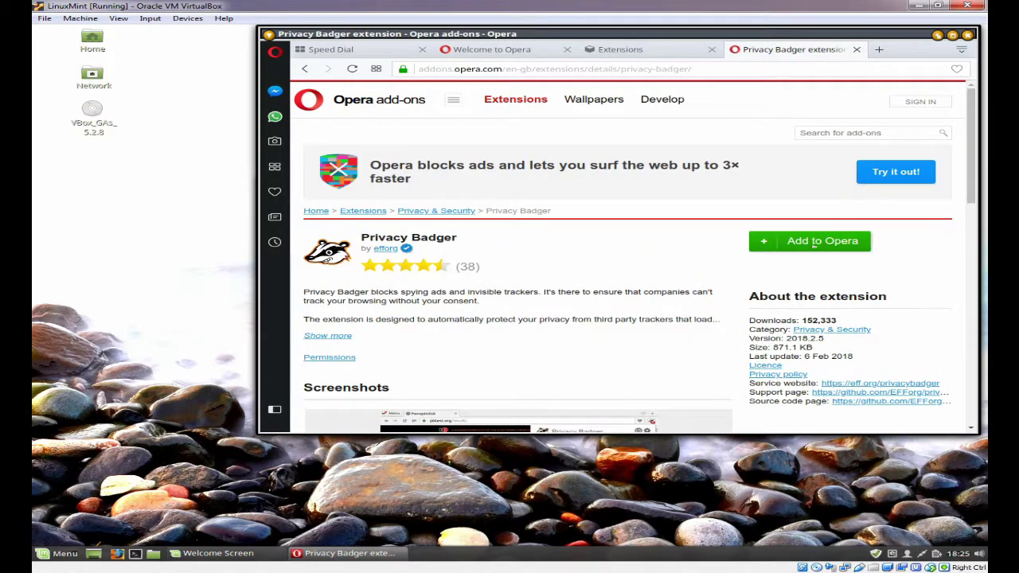
pyautogui.click(814, 242)
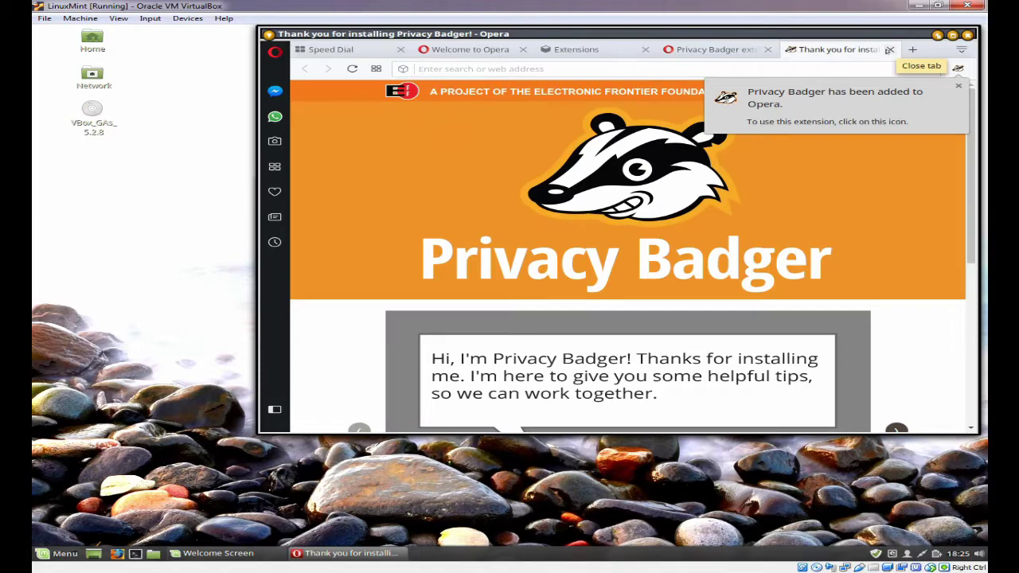
pyautogui.click(889, 50)
# Step: Search the add-ons site for https everywhere and add the HTTPS Everywhere extension to Opera
pyautogui.click(874, 133)
pyautogui.write('https everywhere')
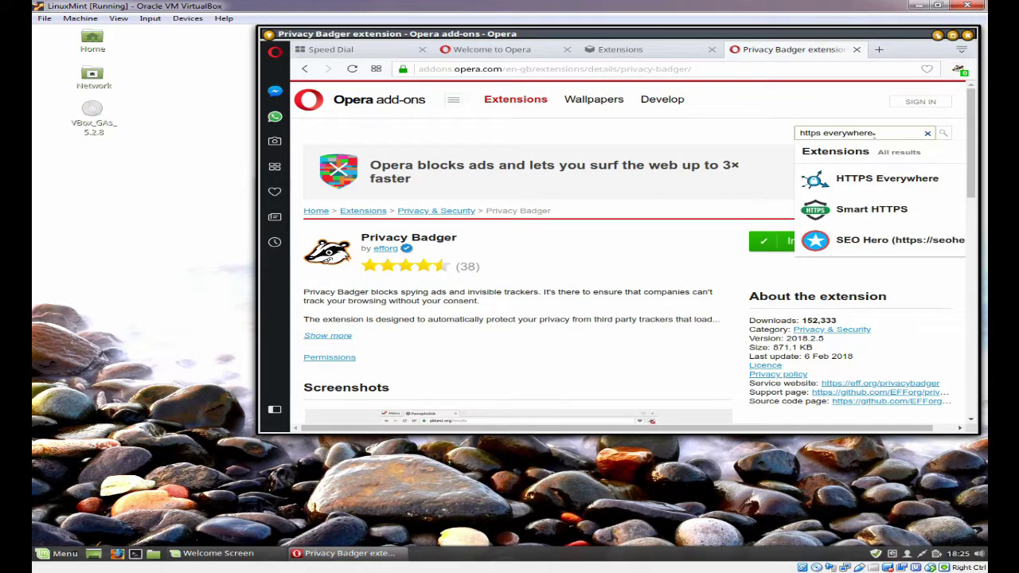
pyautogui.click(883, 178)
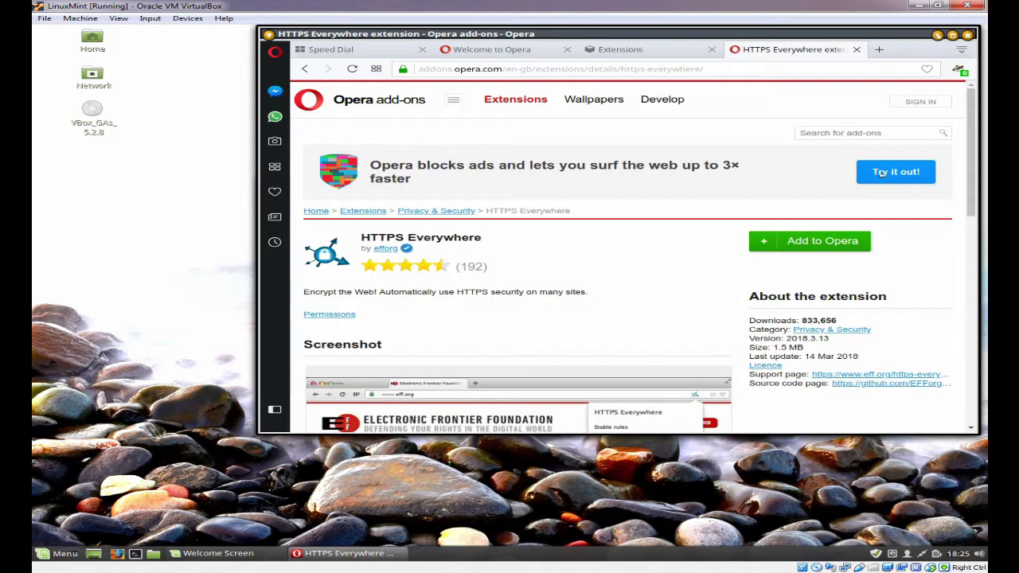
pyautogui.click(825, 241)
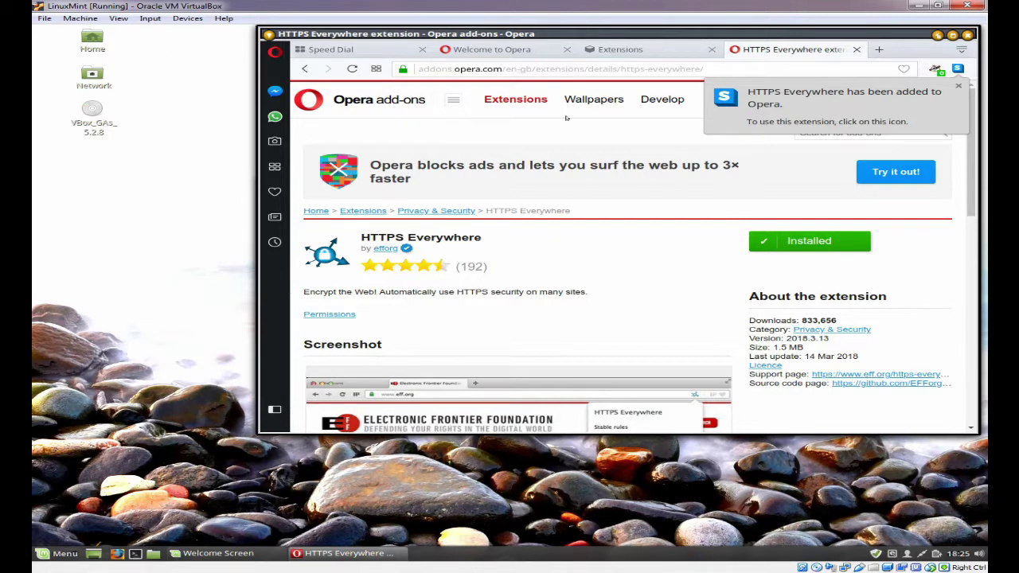
# Step: Open Opera's settings and enable blocking ads
pyautogui.click(275, 51)
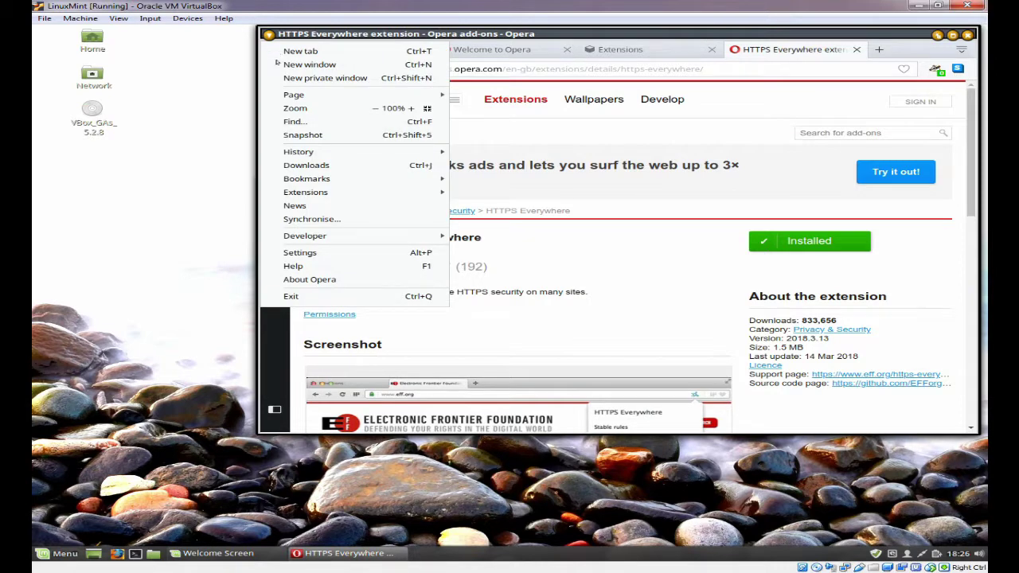
pyautogui.click(341, 252)
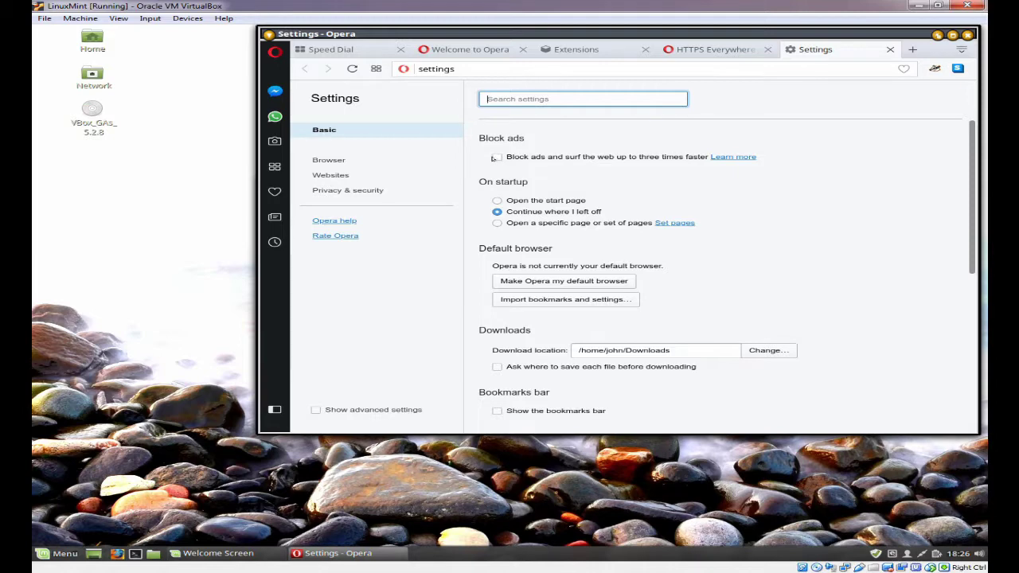
pyautogui.click(496, 157)
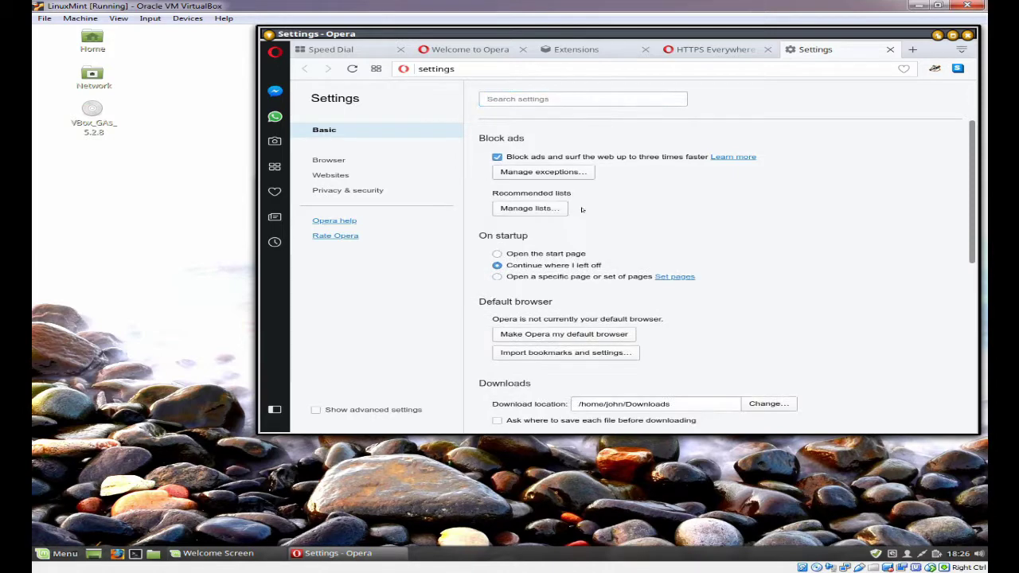
# Step: Remove yandex.com, google.com, facebook.com and baidu.com from the ad-blocking exceptions, keeping duckduckgo.com
pyautogui.click(546, 173)
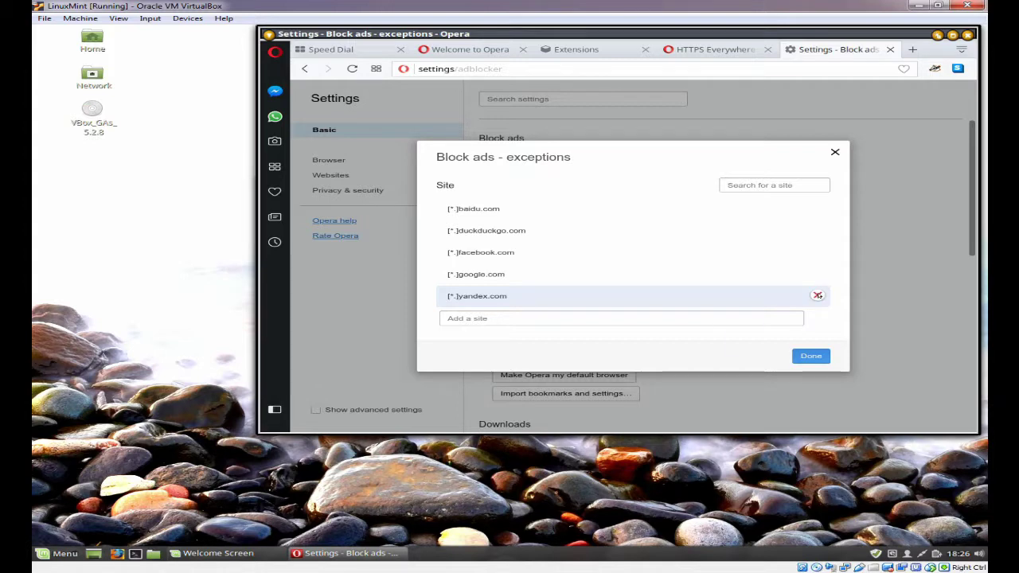
pyautogui.click(818, 296)
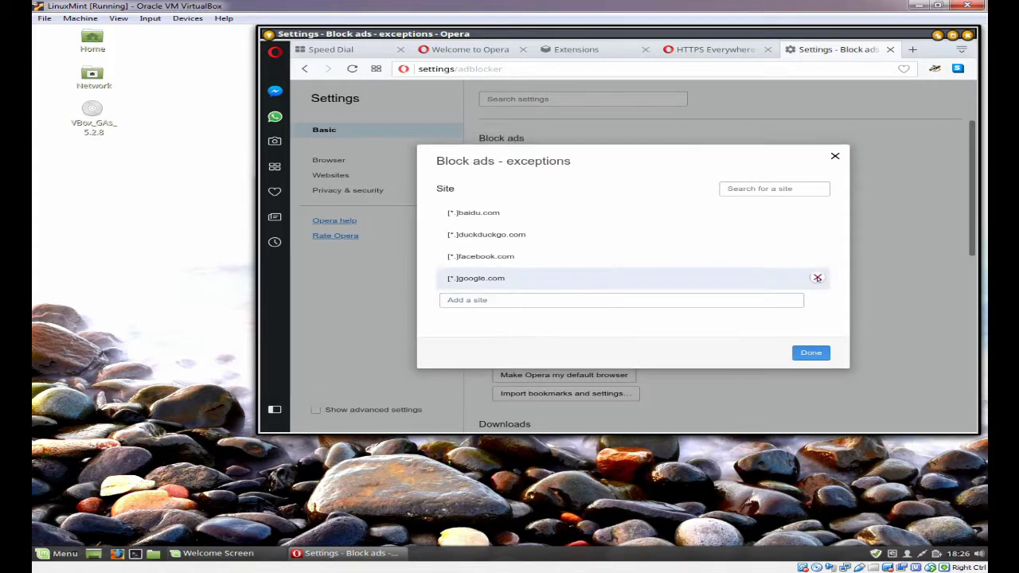
pyautogui.click(817, 278)
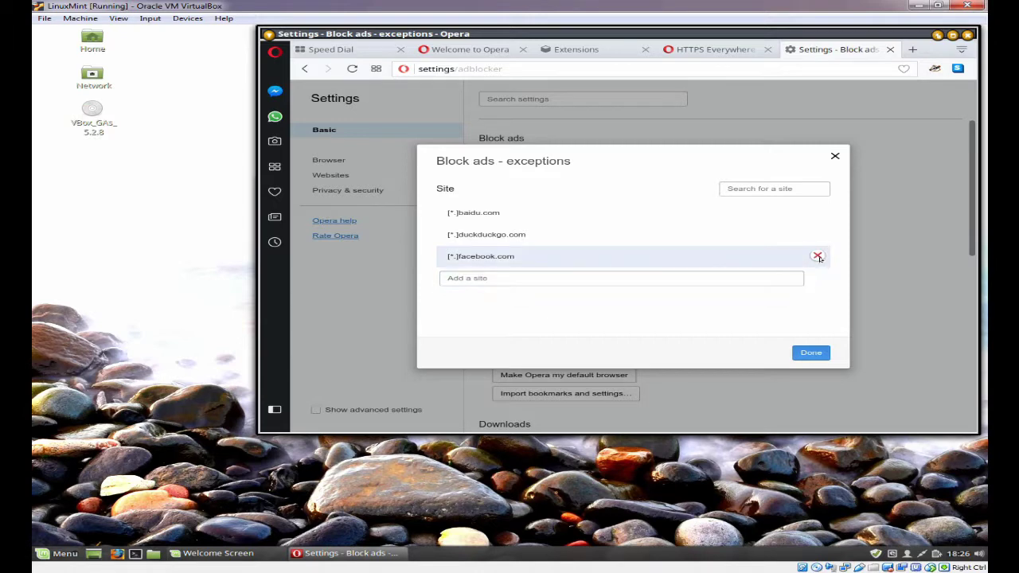
pyautogui.click(817, 257)
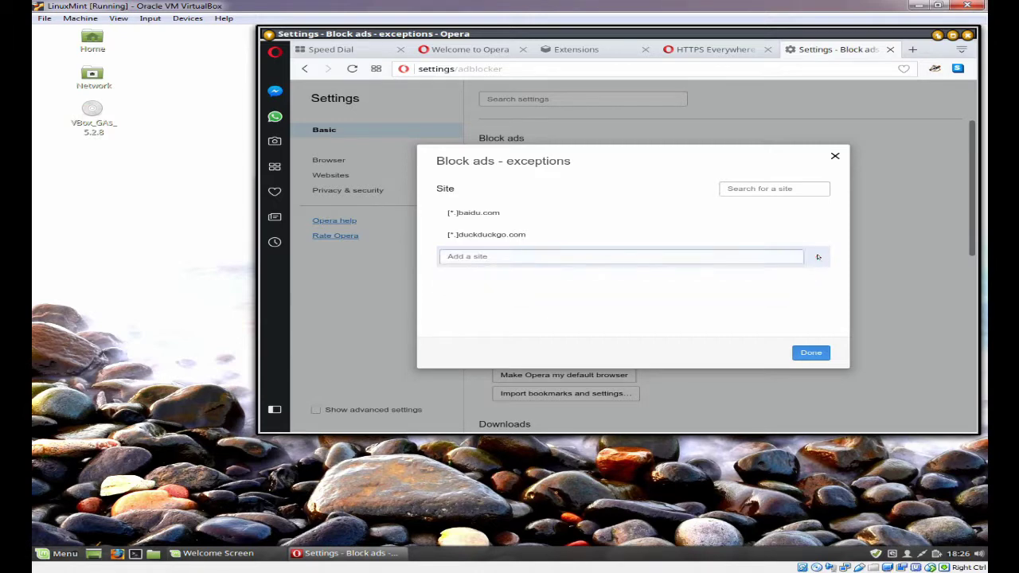
pyautogui.click(817, 212)
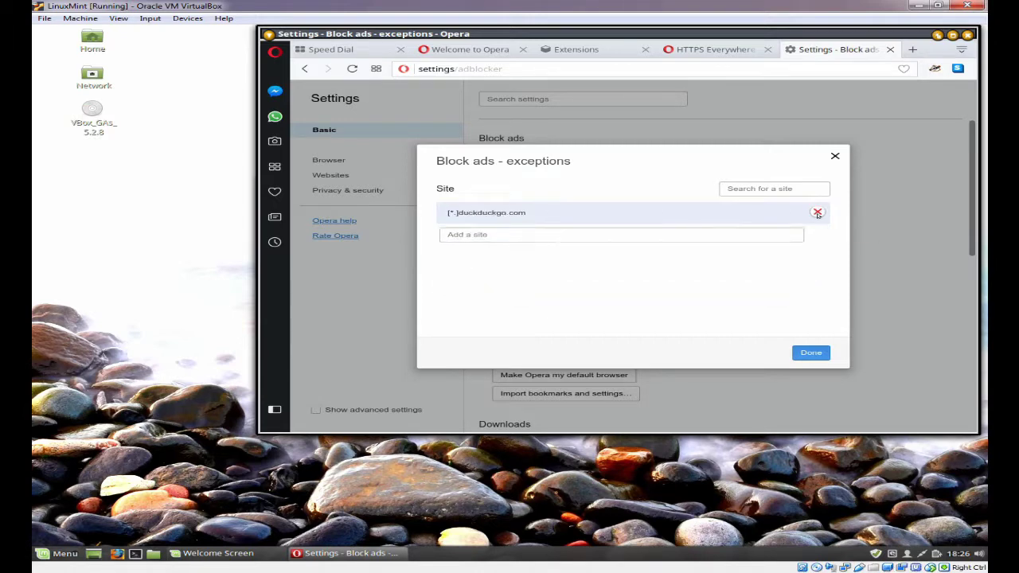
pyautogui.click(805, 354)
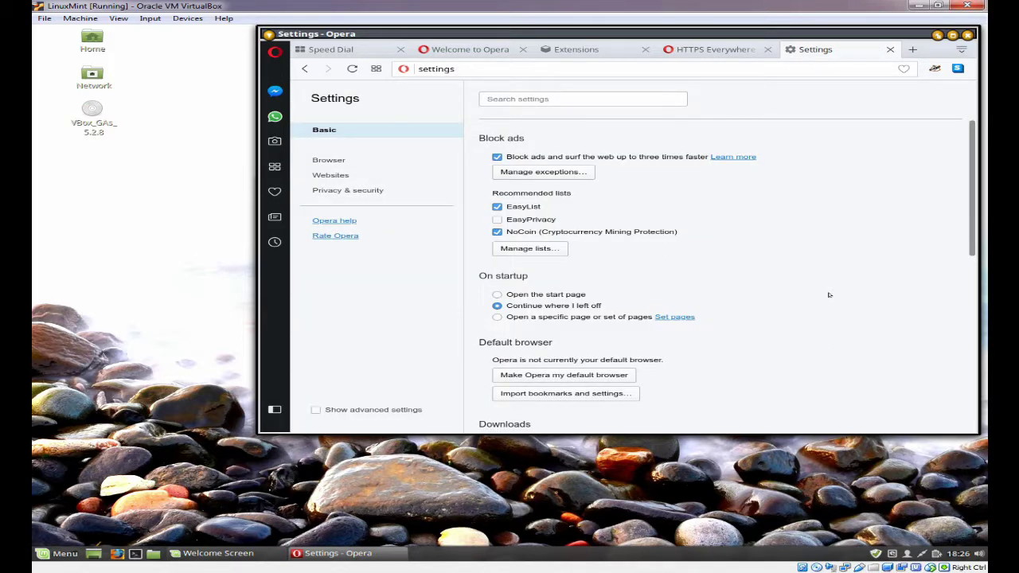
# Step: Enable blocking of third-party cookies and site data in the basic Cookies settings
pyautogui.scroll(-2, 829, 222)
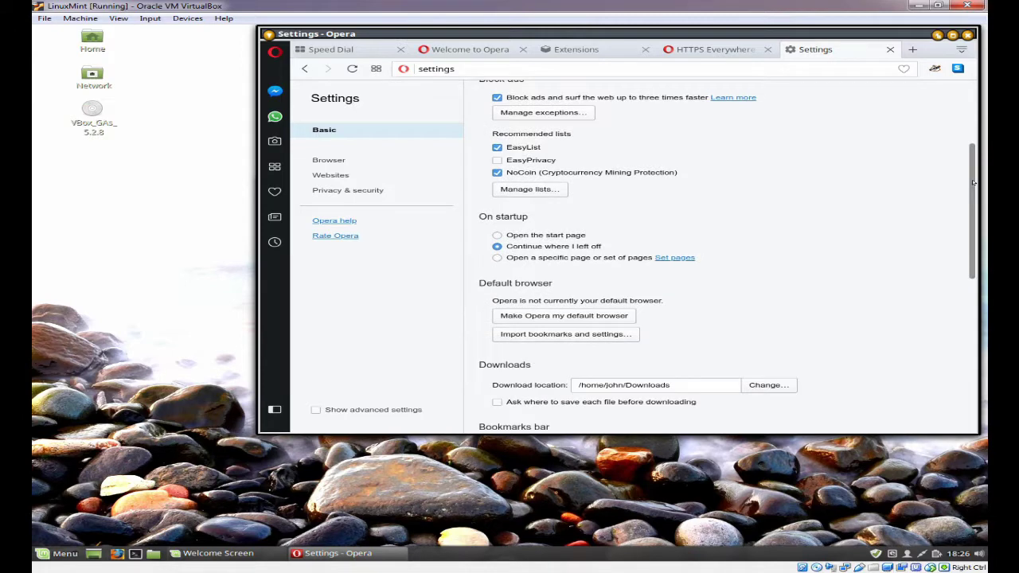
pyautogui.moveTo(969, 181); pyautogui.dragTo(969, 355)
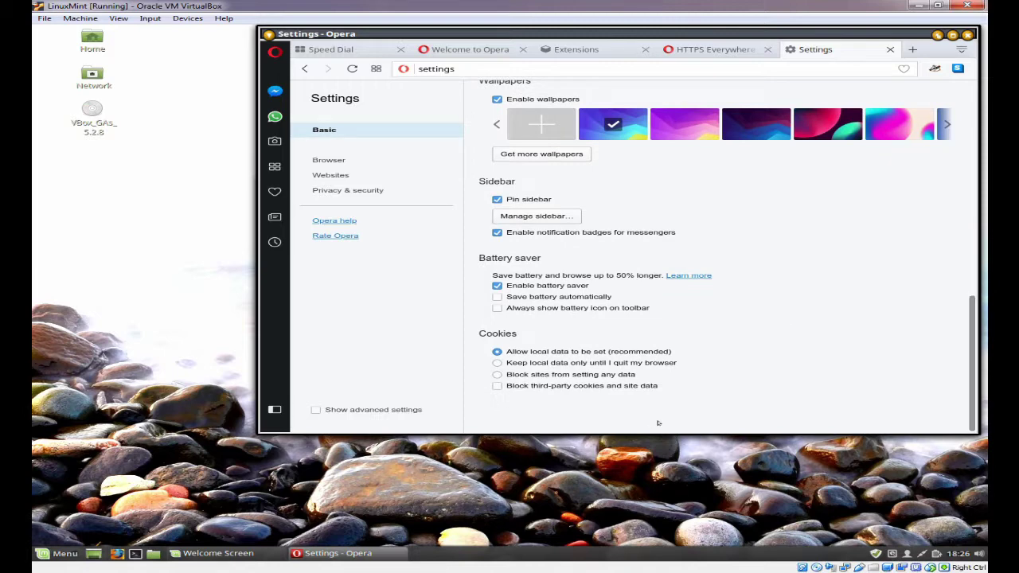
pyautogui.click(497, 386)
# Step: Look through the basic settings for downloads, bookmarks bar, wallpapers, sidebar, battery saver and ad blocking
pyautogui.scroll(3, 708, 265)
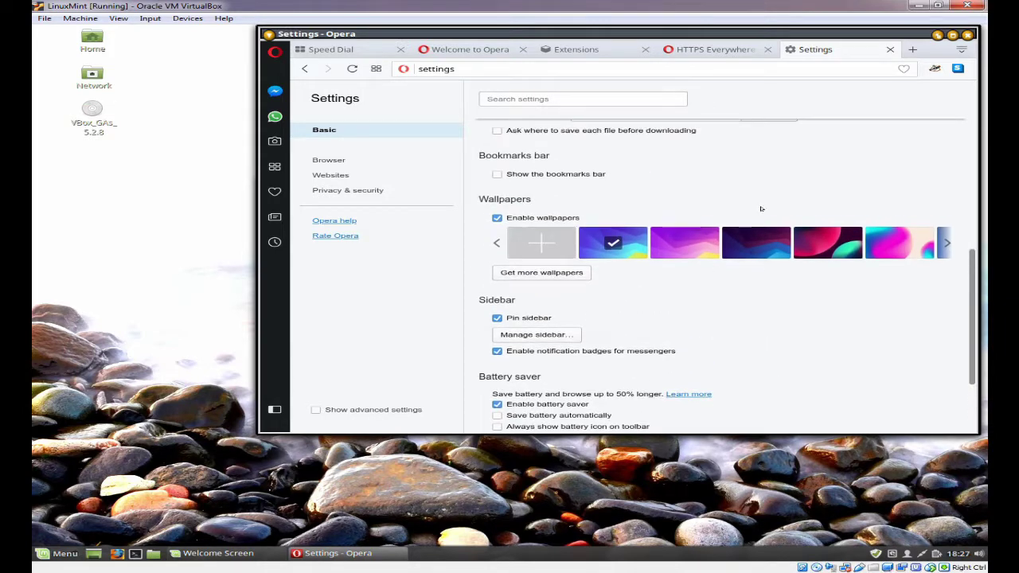
pyautogui.scroll(2, 761, 208)
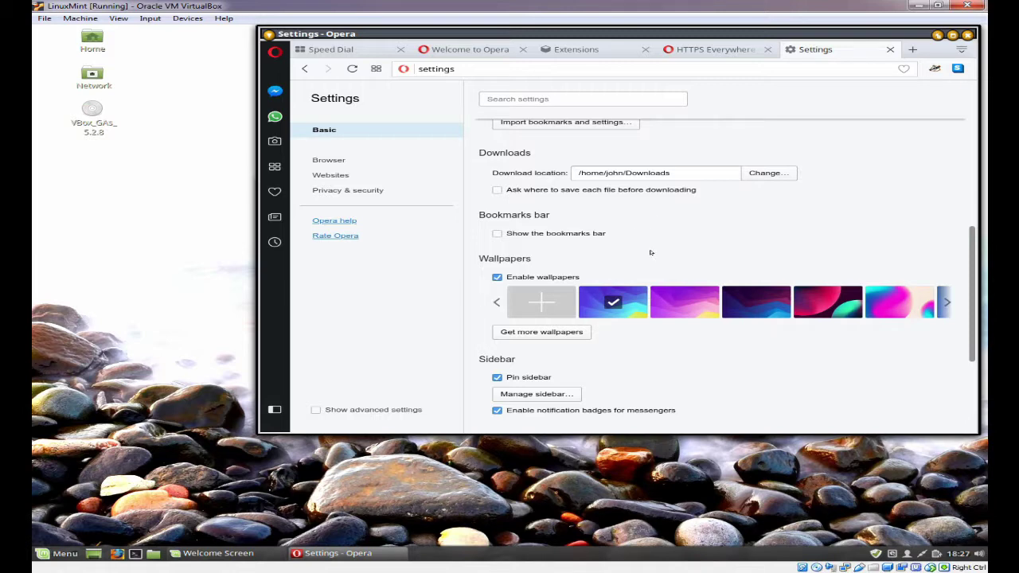
pyautogui.scroll(-1, 961, 286)
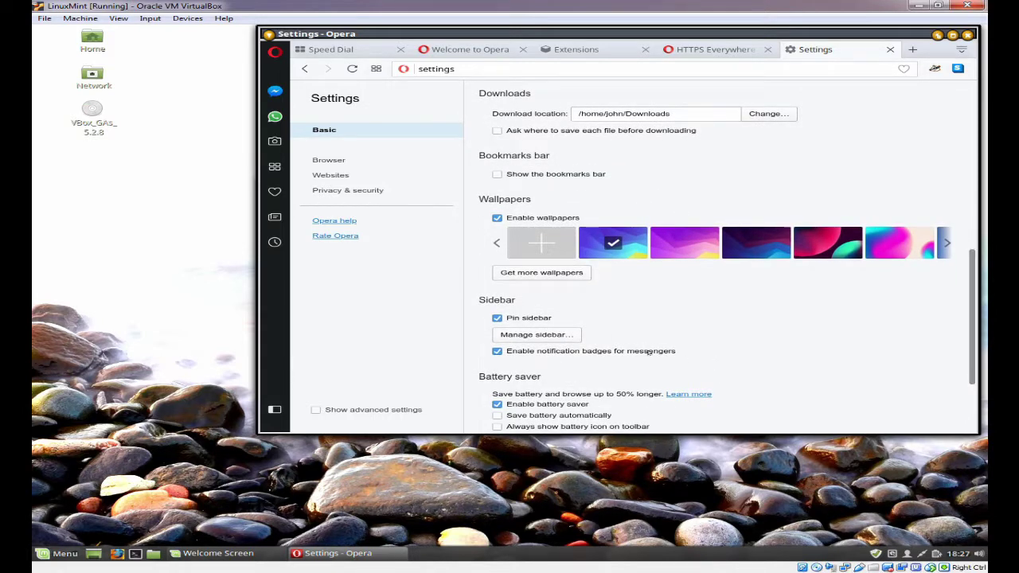
pyautogui.scroll(-2, 782, 419)
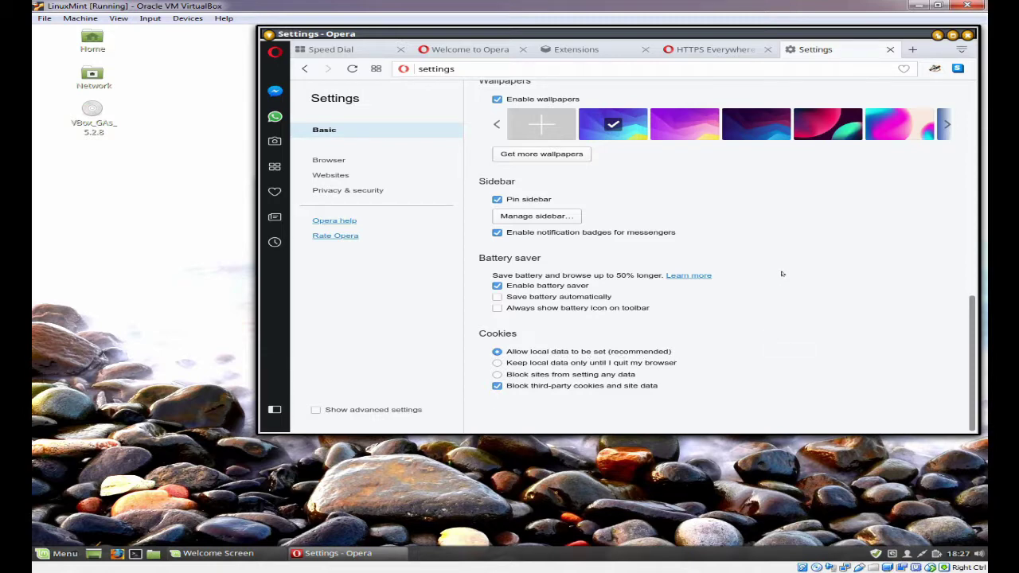
pyautogui.scroll(1, 781, 273)
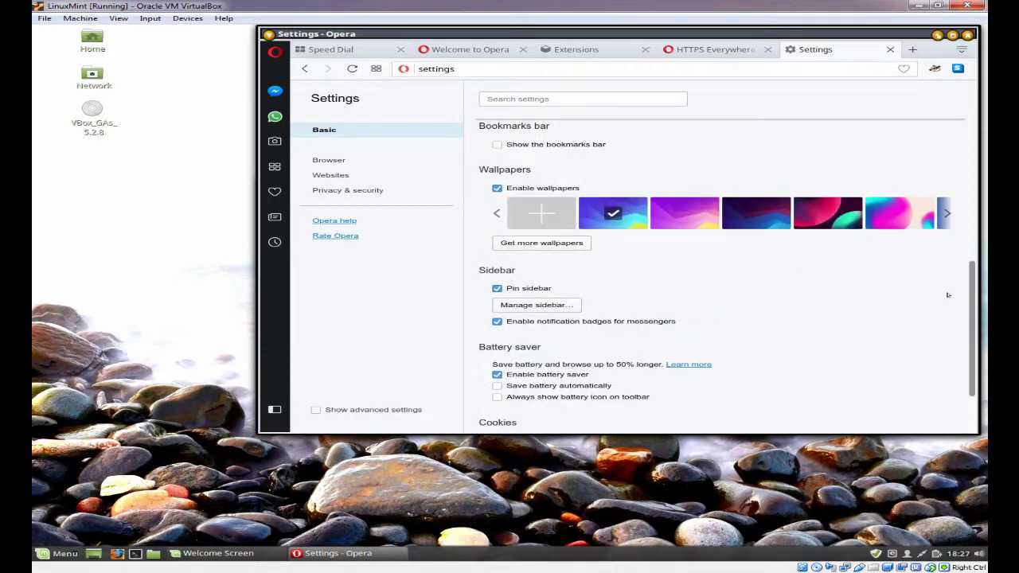
pyautogui.scroll(1, 960, 156)
pyautogui.scroll(4, 961, 155)
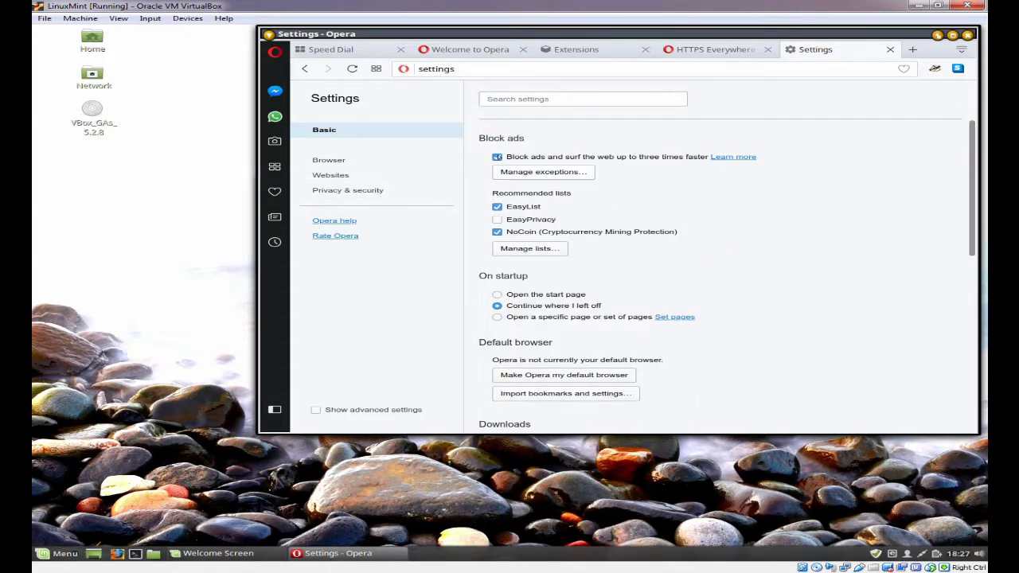
# Step: Review Opera's Privacy & security settings and open the help page about the VPN option
pyautogui.click(275, 52)
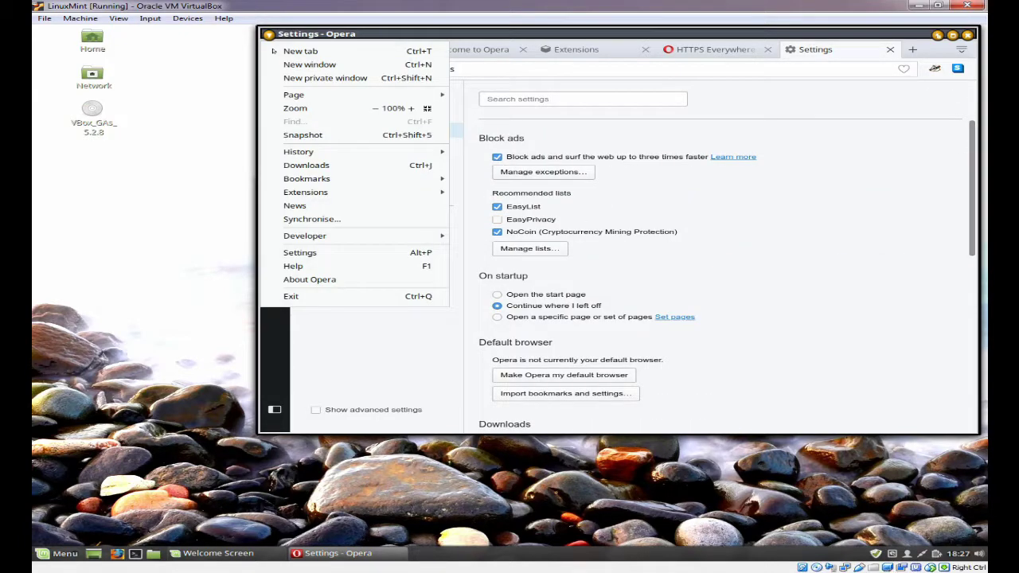
pyautogui.click(299, 254)
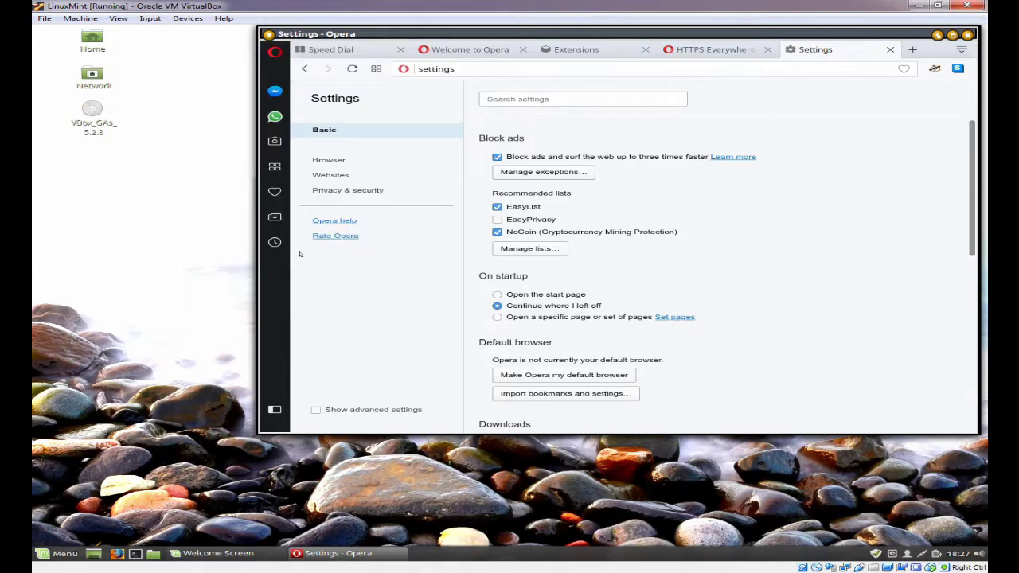
pyautogui.click(348, 190)
pyautogui.scroll(-2, 763, 234)
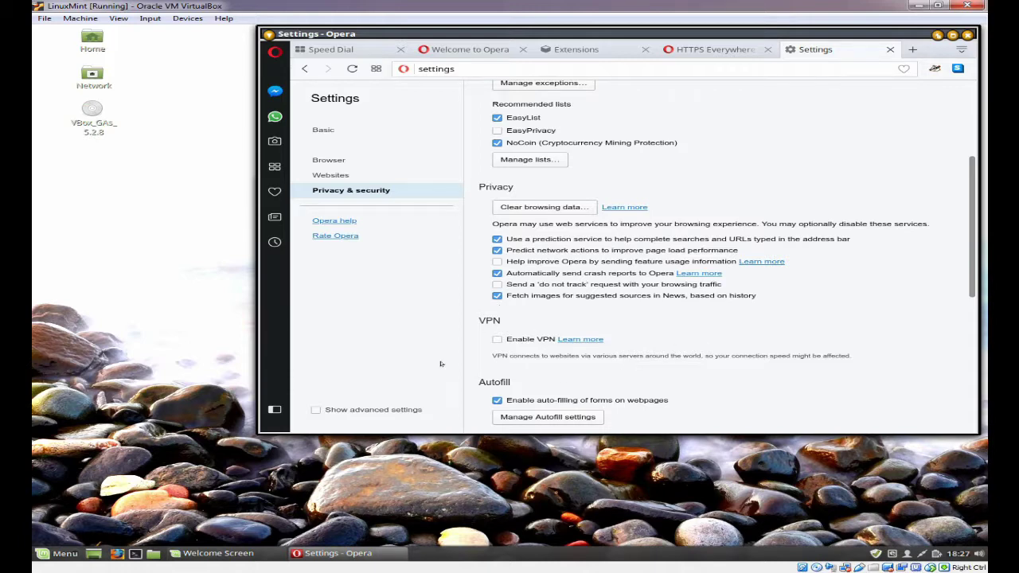
pyautogui.click(585, 340)
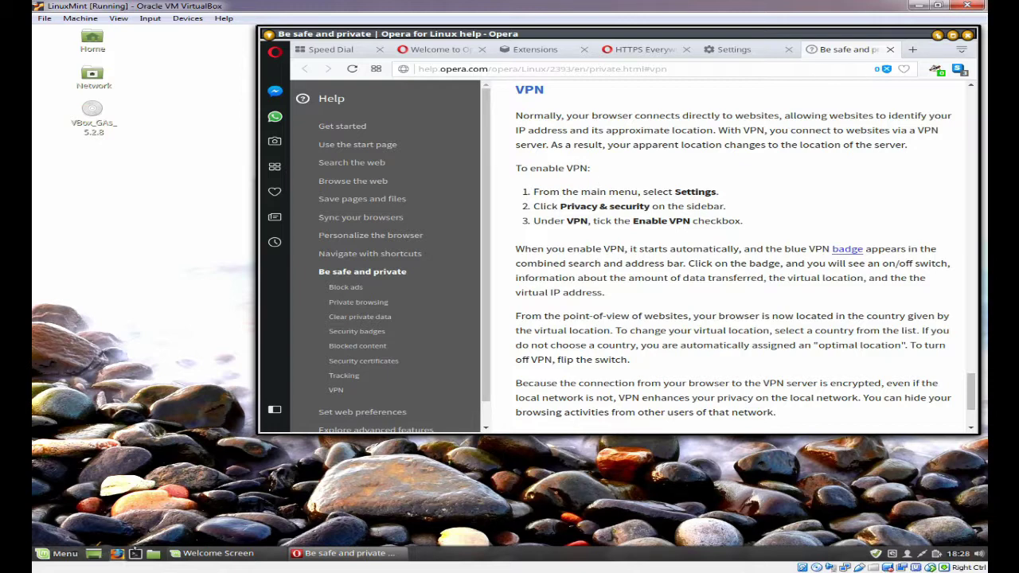
# Step: Find Google Chrome among the Linux Mint applications by searching chrom and add its launcher to the panel
pyautogui.click(43, 552)
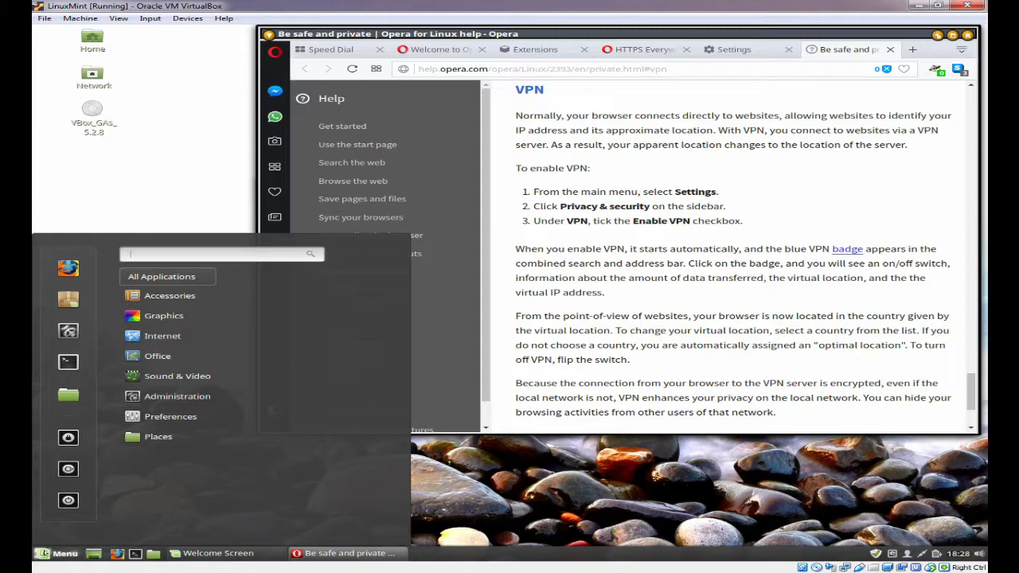
pyautogui.write('chrom')
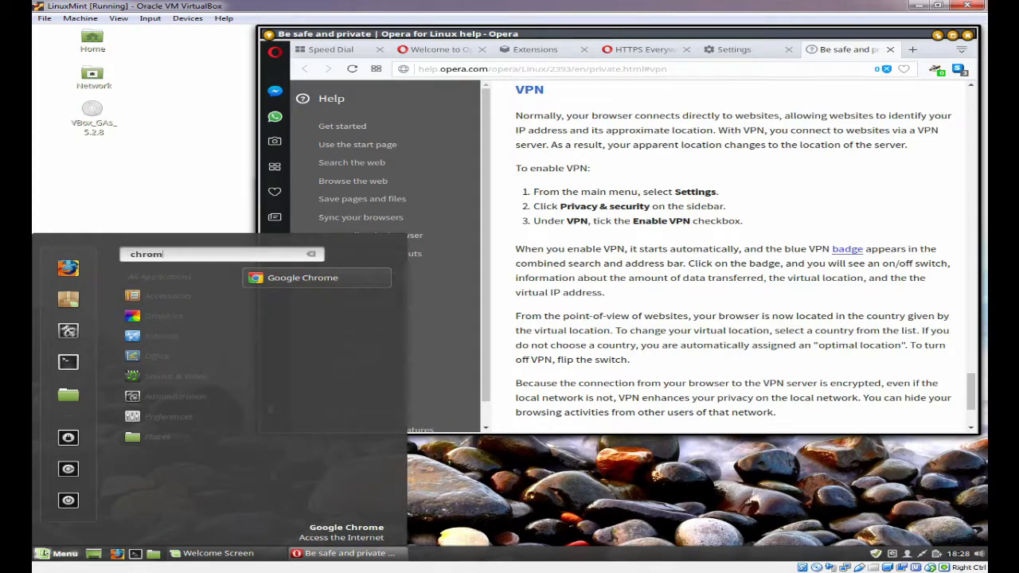
pyautogui.rightClick(291, 279)
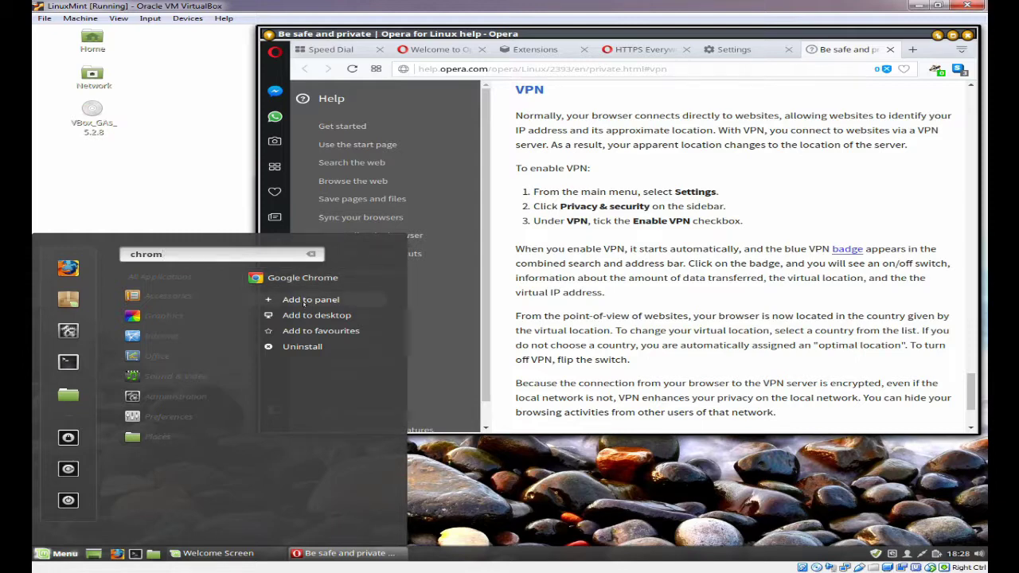
pyautogui.click(303, 300)
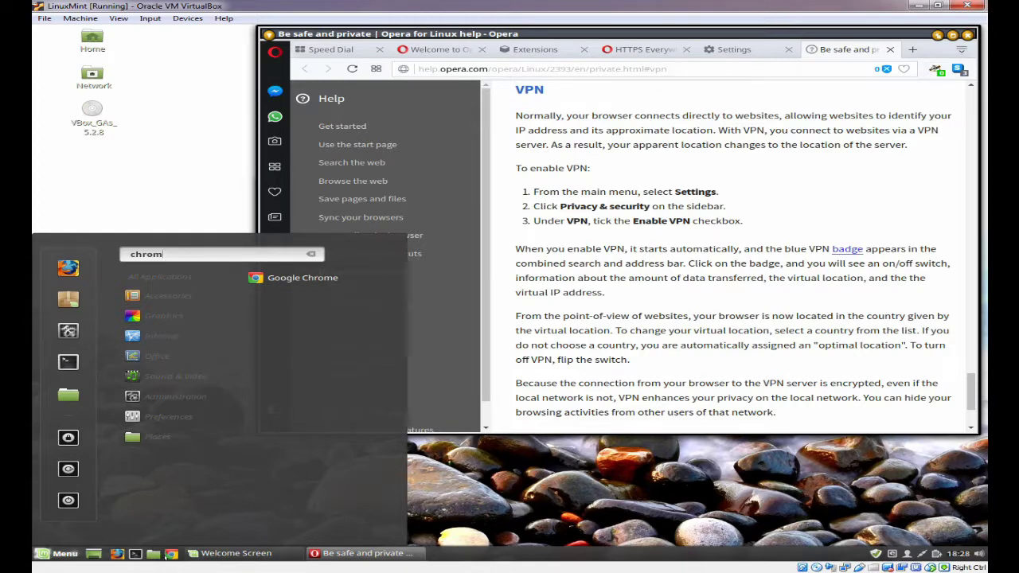
# Step: Search the applications for oper instead and add the Opera launcher to the panel
pyautogui.doubleClick(132, 255)
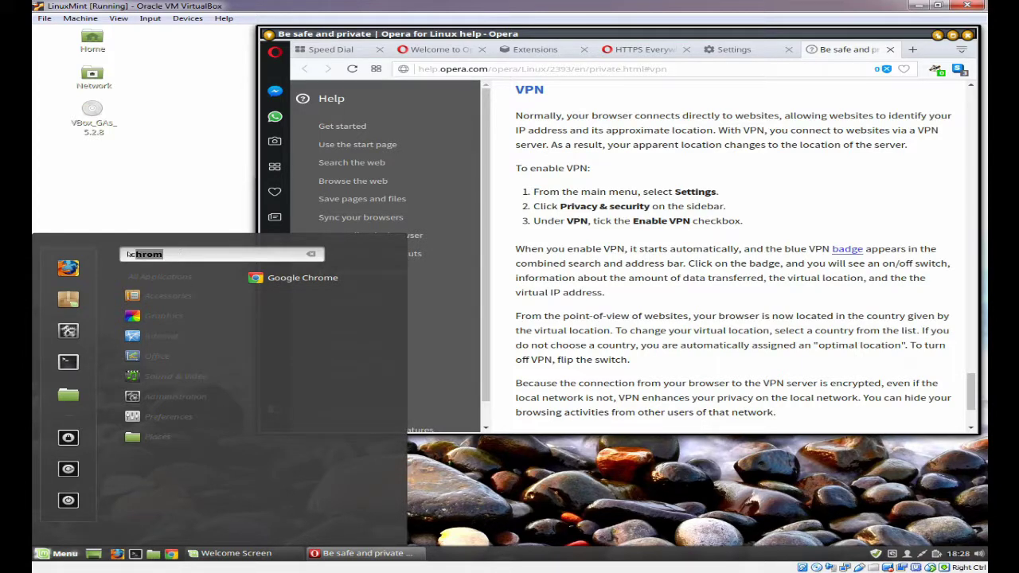
pyautogui.write('oper')
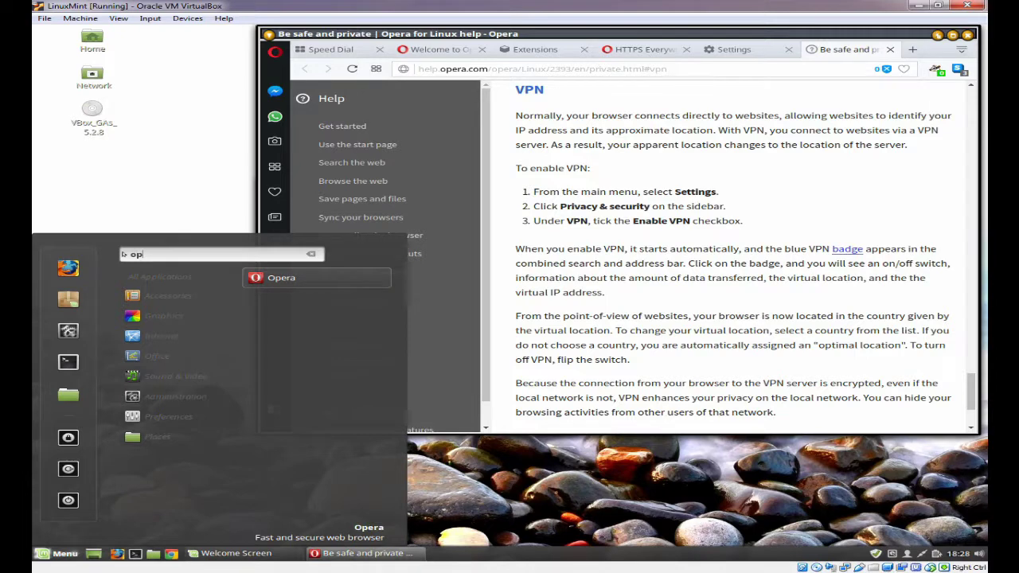
pyautogui.rightClick(354, 279)
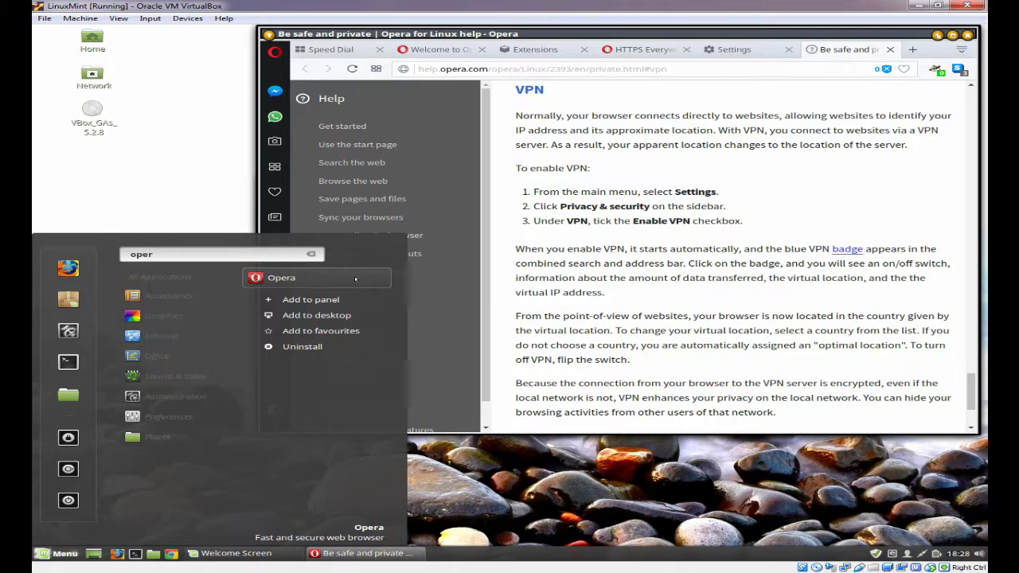
pyautogui.click(307, 301)
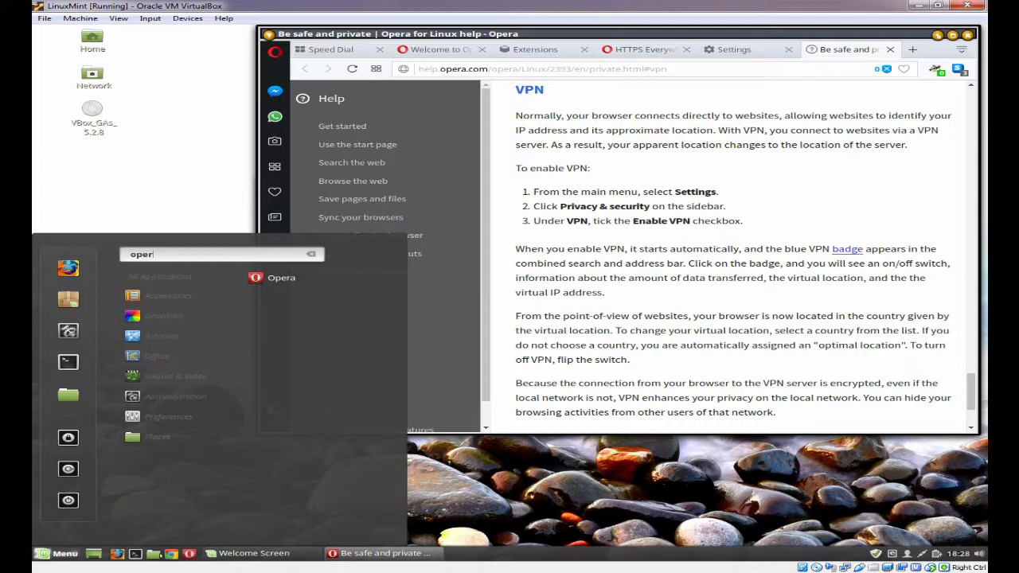